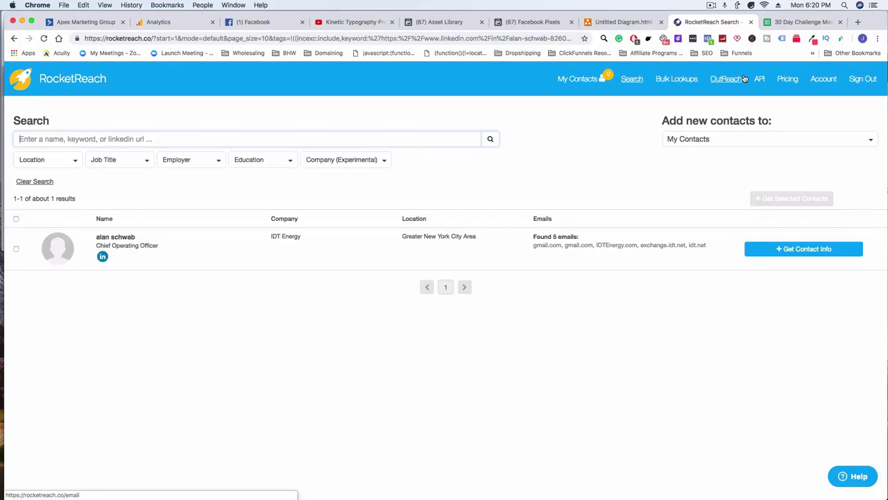
# Switch to the 30 Day Challenge Money Spent Sheet and copy the brand name Corsair from the Brand Name column
pyautogui.click(803, 22)
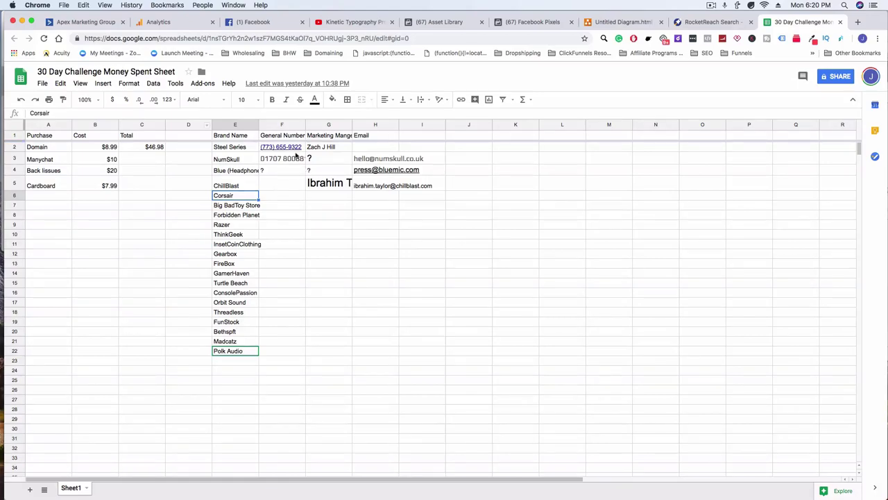
pyautogui.click(366, 137)
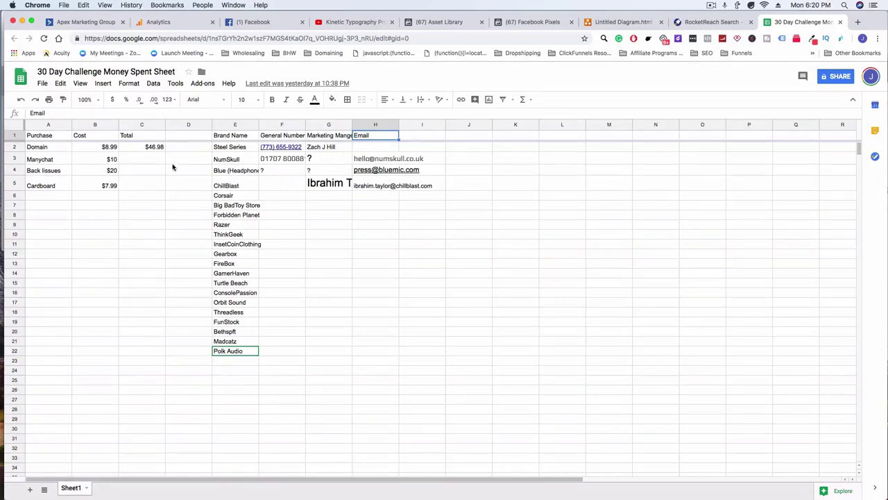
pyautogui.click(225, 197)
pyautogui.hotkey('ctrl', 'c')
pyautogui.click(272, 209)
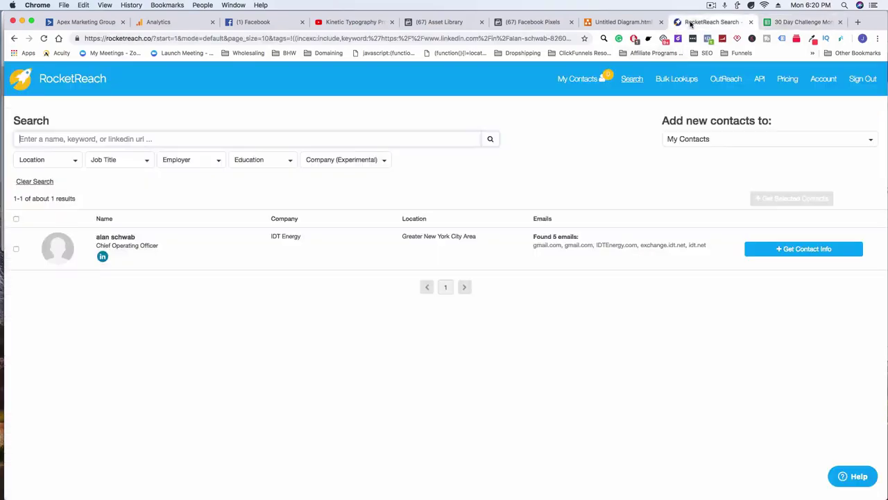
# Switch to RocketReach and filter the people search by employer Corsair
pyautogui.click(692, 24)
pyautogui.click(150, 136)
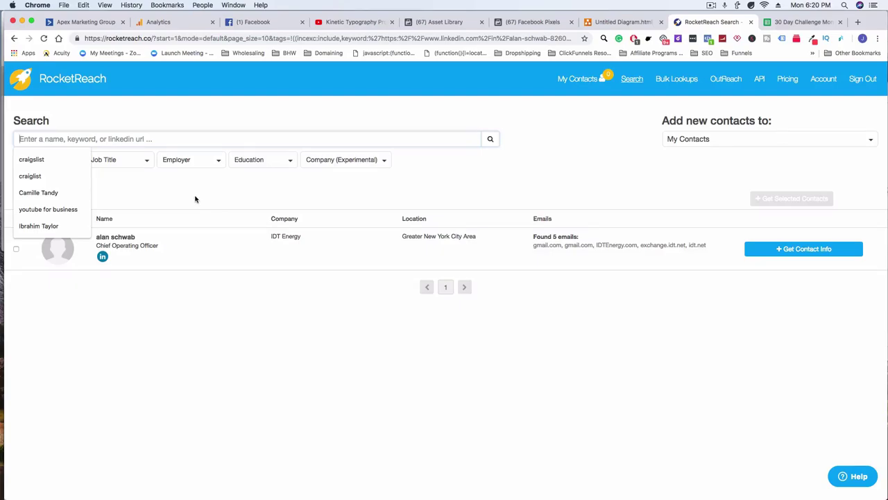
pyautogui.click(408, 126)
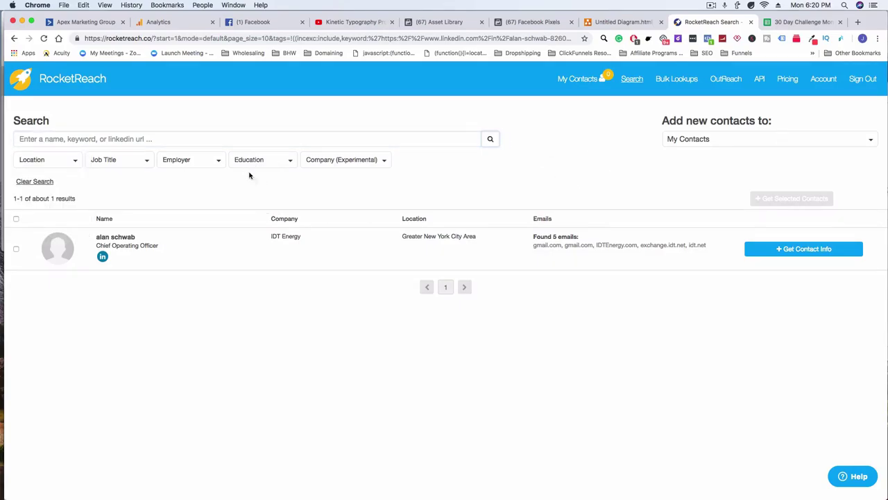
pyautogui.click(65, 140)
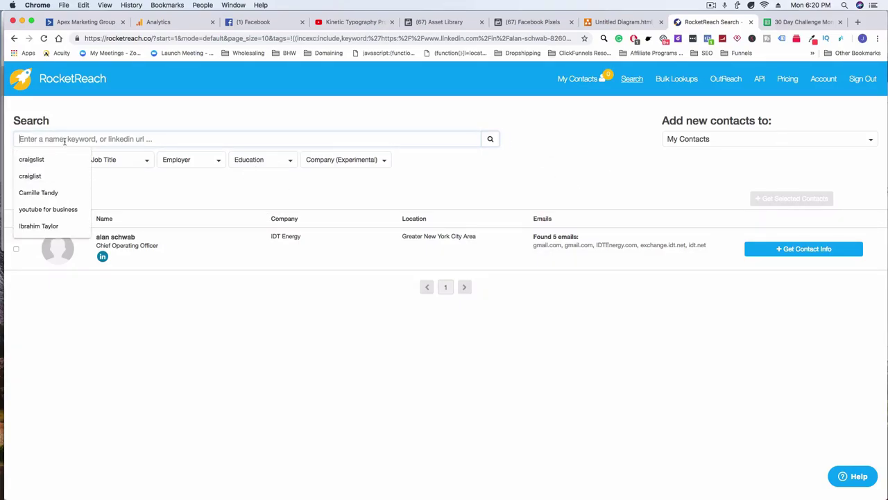
pyautogui.click(207, 162)
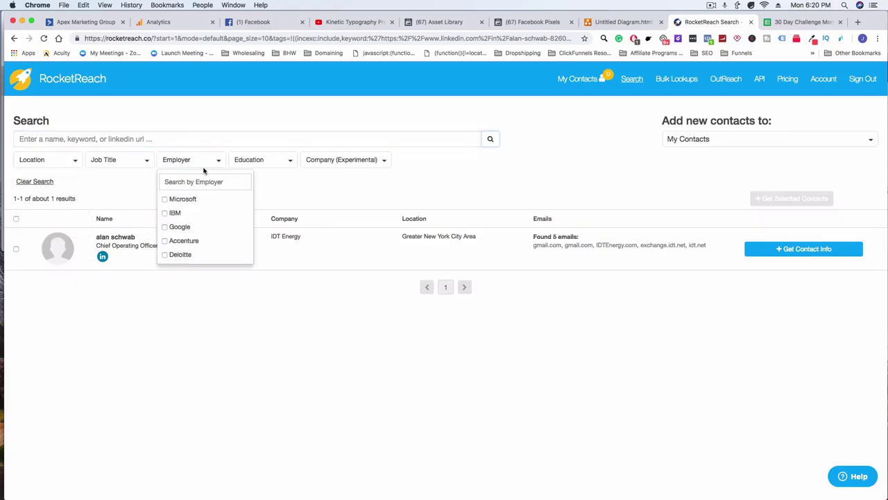
pyautogui.write('Corsair')
pyautogui.click(189, 163)
pyautogui.click(189, 166)
pyautogui.press('Return')
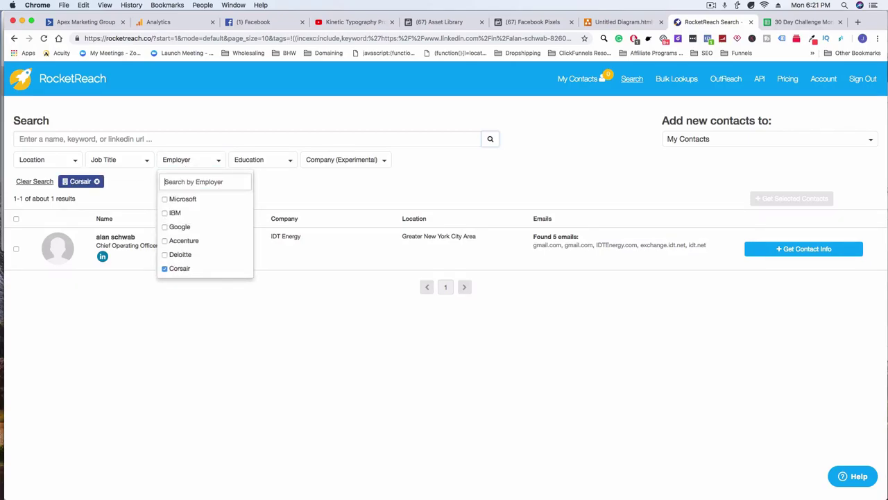
pyautogui.click(115, 184)
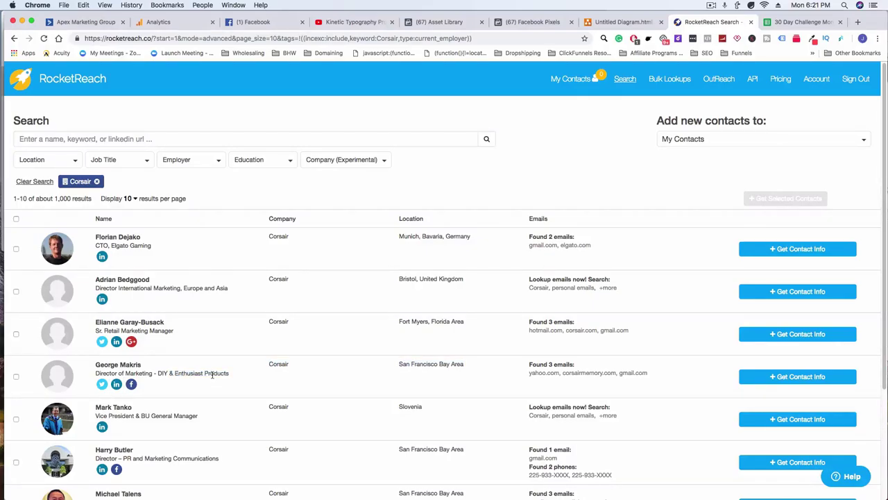
# Get the contact info of Corsair's Director – PR and Marketing Communications and open the lookup details
pyautogui.scroll(-5, 172, 401)
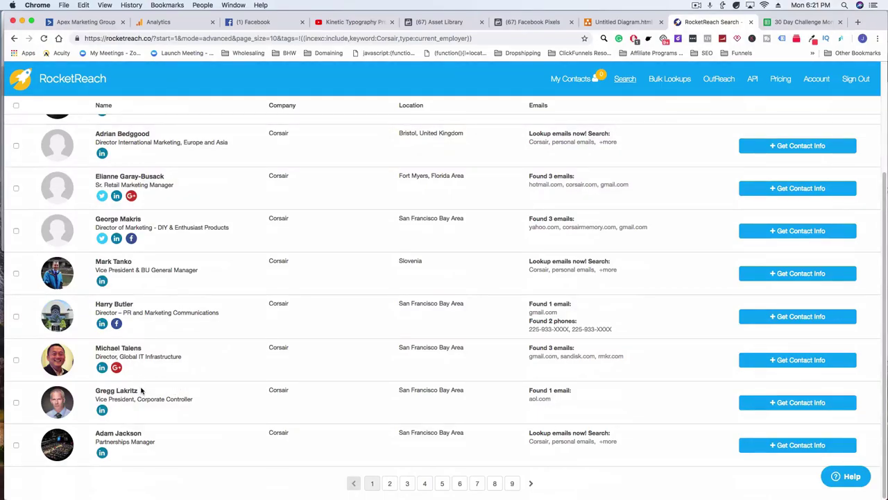
pyautogui.scroll(1, 141, 391)
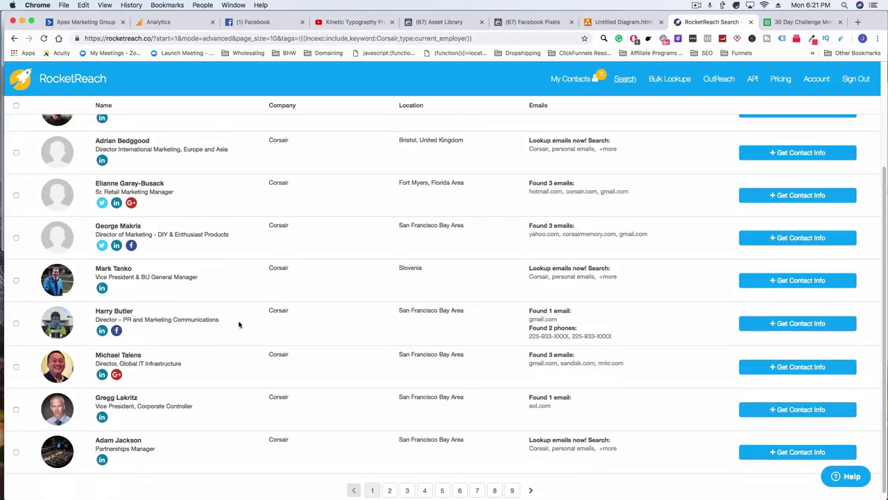
pyautogui.moveTo(113, 320); pyautogui.dragTo(207, 320)
pyautogui.click(128, 319)
pyautogui.moveTo(132, 318); pyautogui.dragTo(200, 320)
pyautogui.click(199, 321)
pyautogui.click(793, 327)
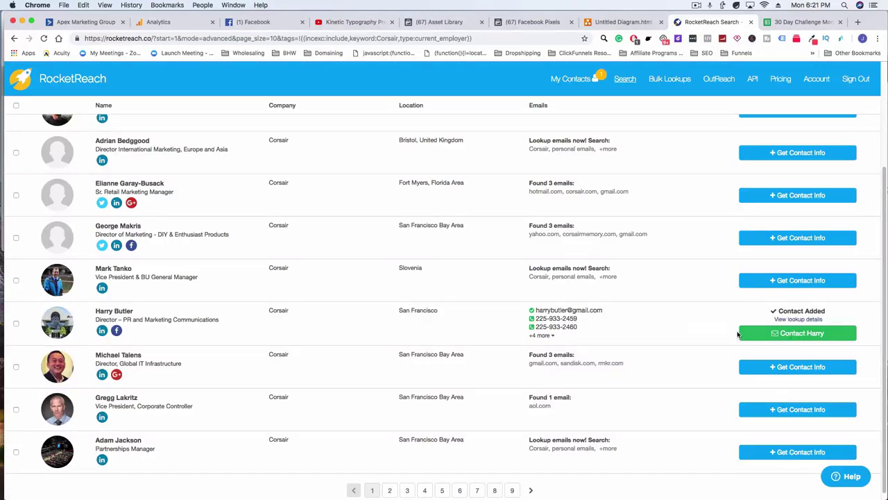
pyautogui.click(811, 320)
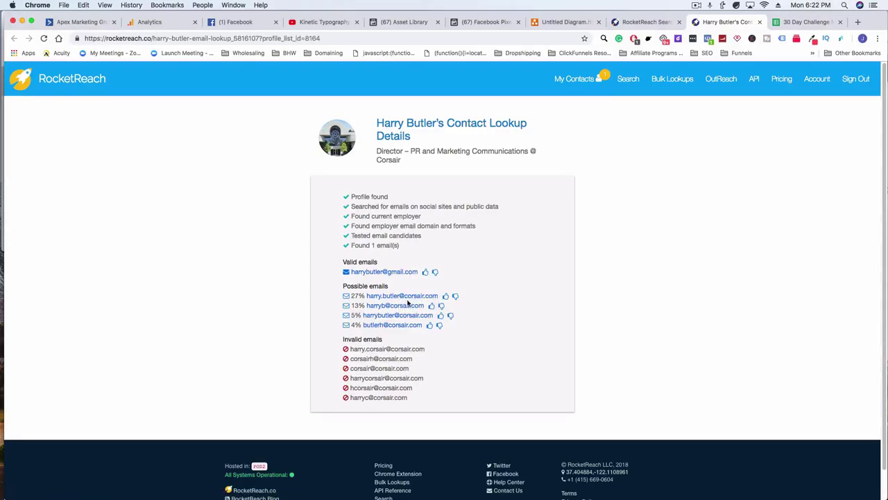
# Copy the director's two phone numbers from the search results into Corsair's General Number cell in the spreadsheet
pyautogui.click(647, 22)
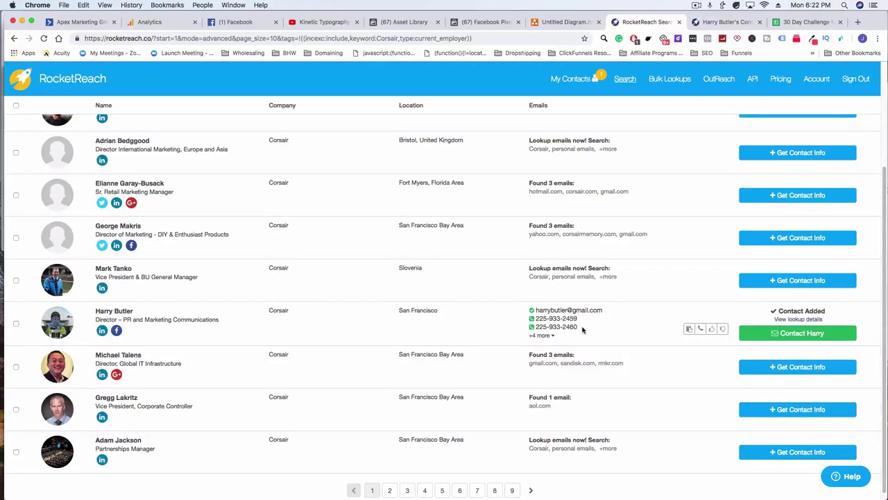
pyautogui.moveTo(581, 329); pyautogui.dragTo(534, 319)
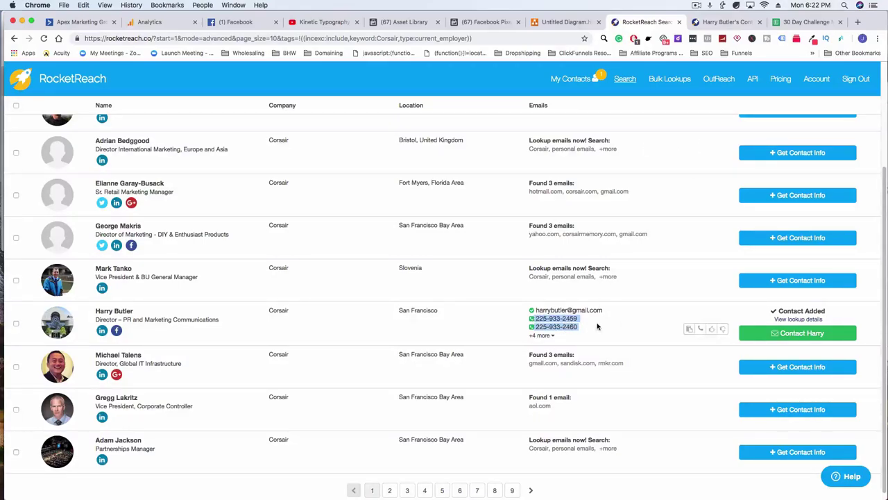
pyautogui.click(805, 22)
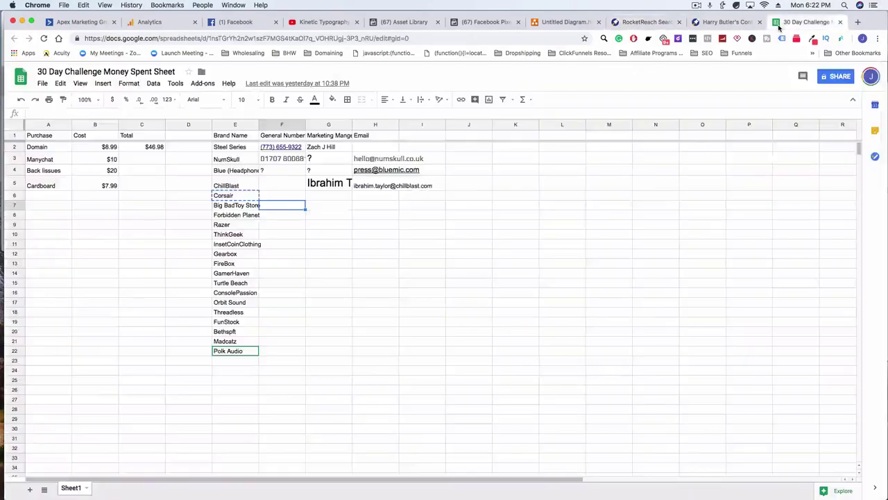
pyautogui.click(278, 197)
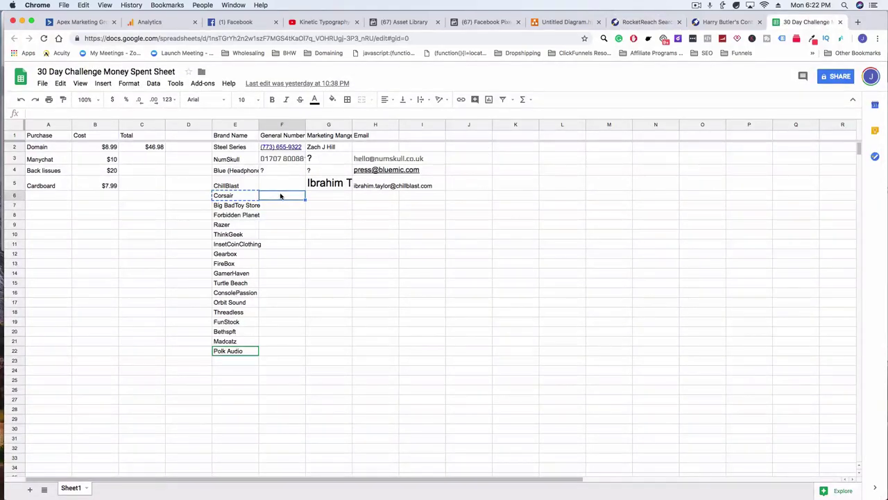
pyautogui.press('cmd+v')
pyautogui.click(291, 233)
# Move the second phone number out of the Big BadToy Store row into Corsair's General Number cell, separated by a comma
pyautogui.click(290, 206)
pyautogui.doubleClick(290, 206)
pyautogui.press('cmd+a')
pyautogui.press('BackSpace')
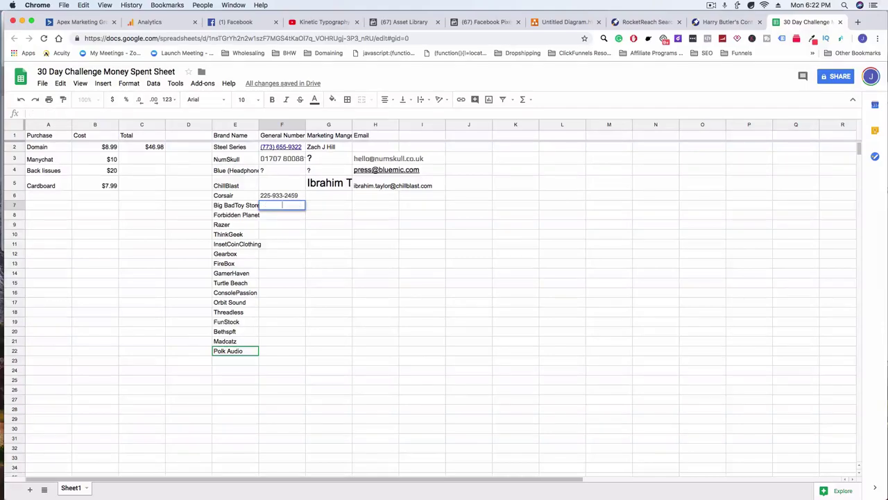
pyautogui.doubleClick(297, 194)
pyautogui.press('super+v')
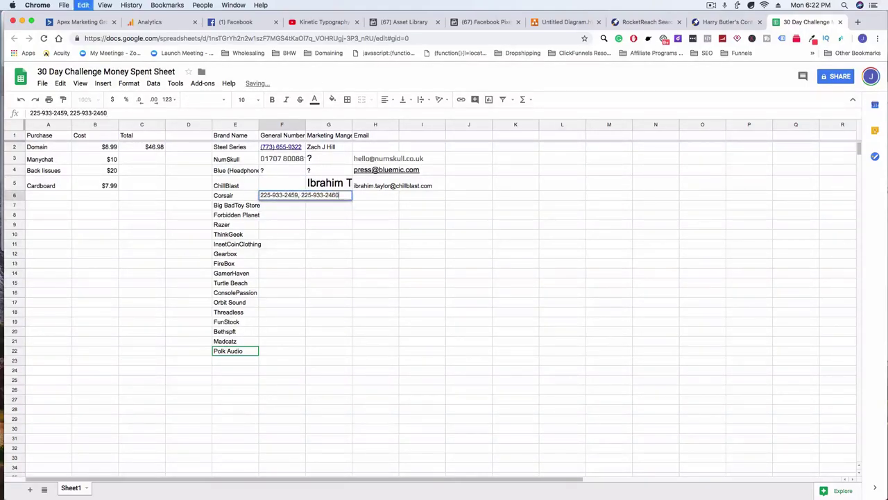
pyautogui.click(354, 265)
# Copy the director's full name from the RocketReach results into Corsair's marketing manager cell
pyautogui.click(327, 197)
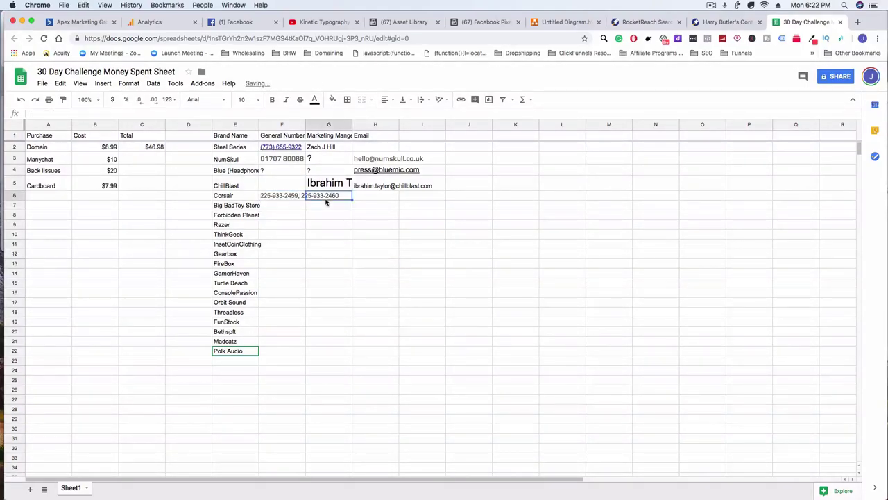
pyautogui.click(645, 21)
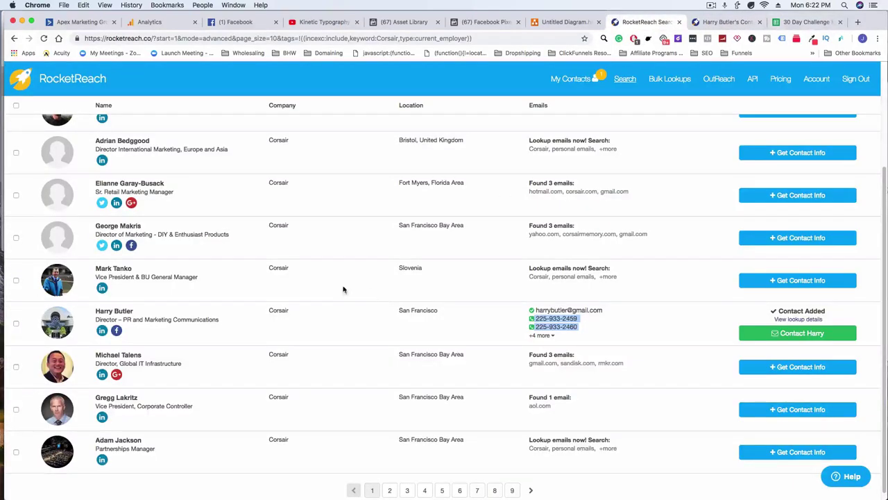
pyautogui.moveTo(135, 311); pyautogui.dragTo(95, 311)
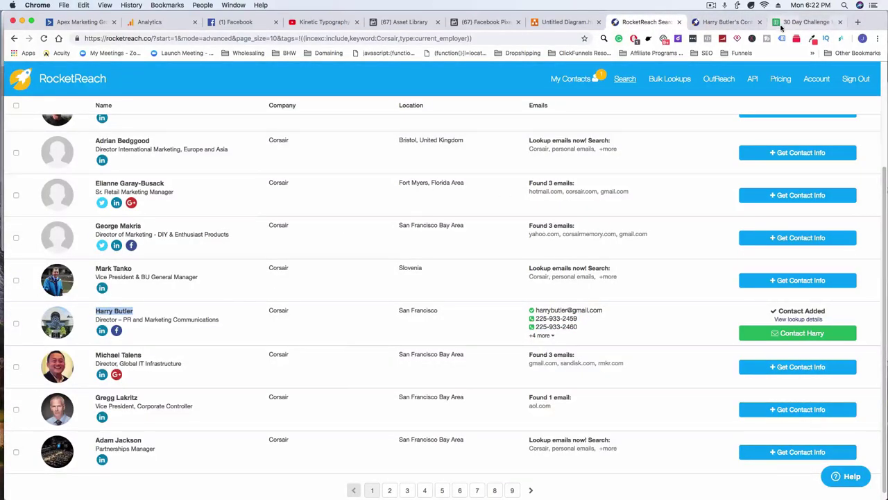
pyautogui.click(805, 22)
pyautogui.hotkey('ctrl', 'v')
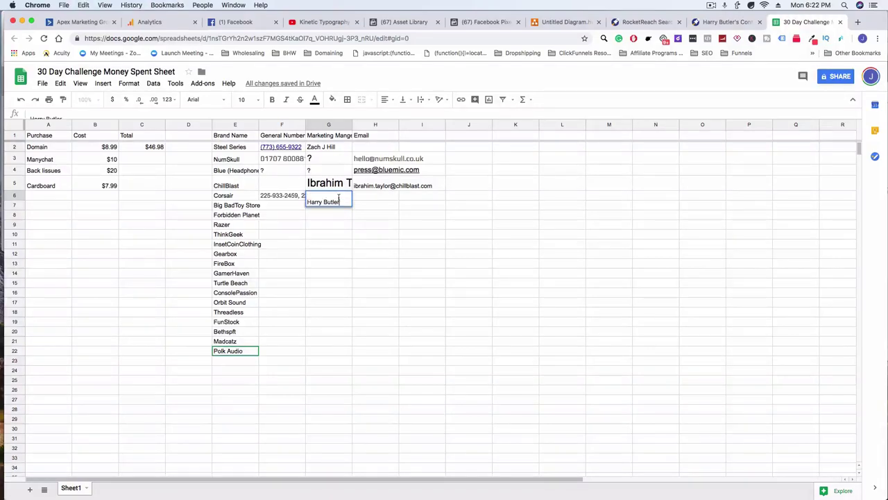
pyautogui.click(347, 226)
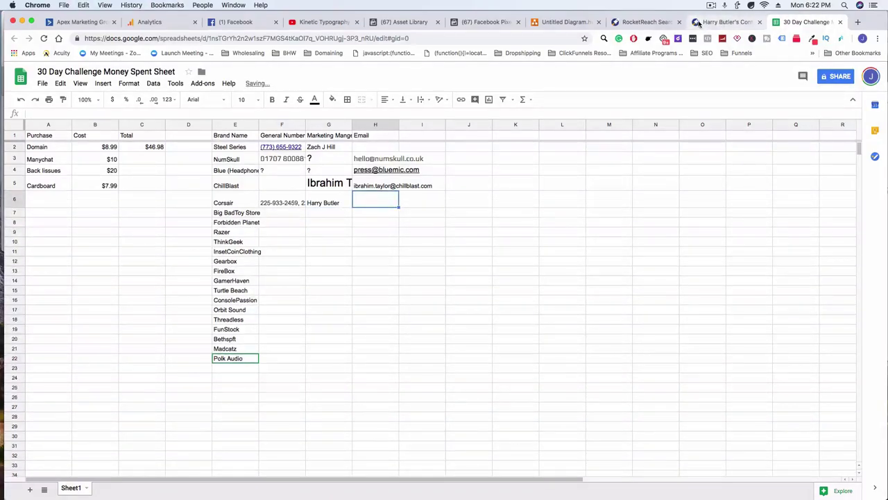
# Copy the valid email from the contact lookup details into Corsair's Email cell and add a comma after it
pyautogui.click(704, 25)
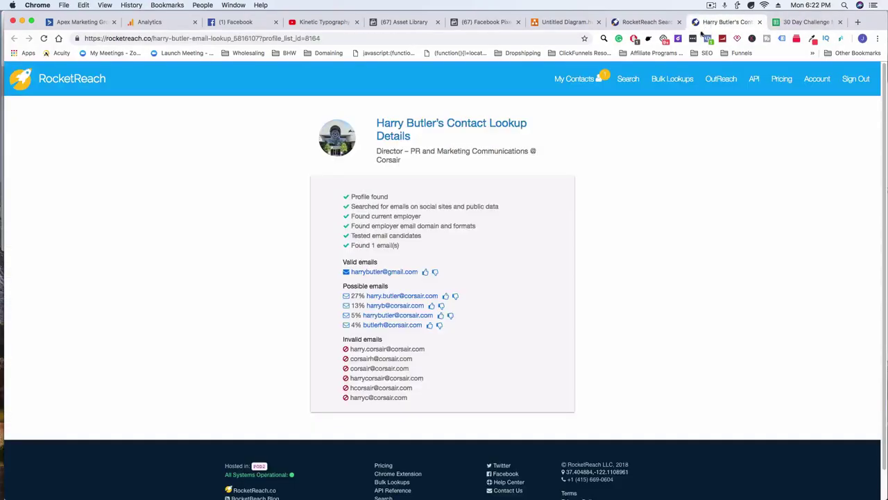
pyautogui.rightClick(402, 272)
pyautogui.click(449, 318)
pyautogui.click(645, 21)
pyautogui.click(805, 22)
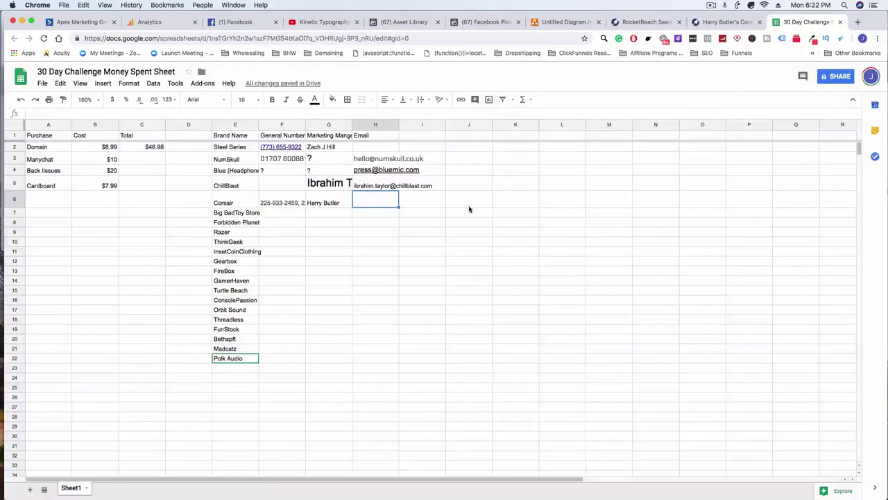
pyautogui.press('super+v')
pyautogui.doubleClick(400, 205)
pyautogui.write(',')
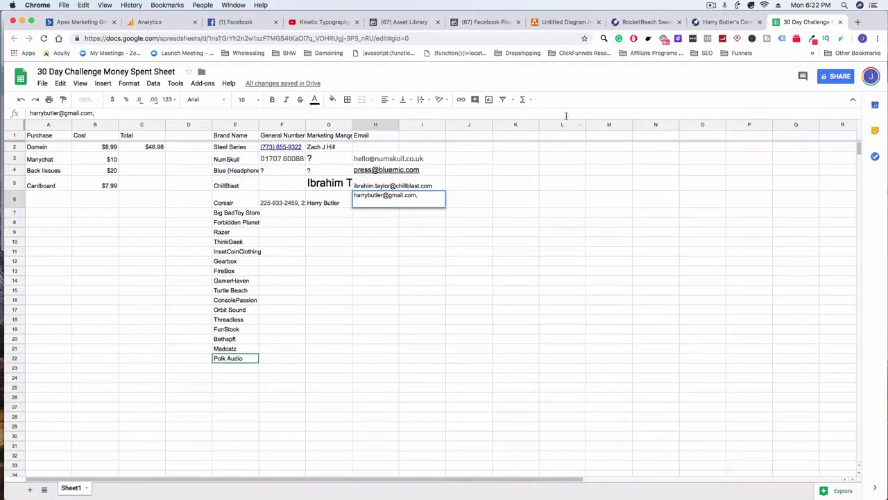
# Append the 27% possible email from the lookup details to Corsair's Email cell
pyautogui.click(710, 23)
pyautogui.click(637, 25)
pyautogui.click(708, 26)
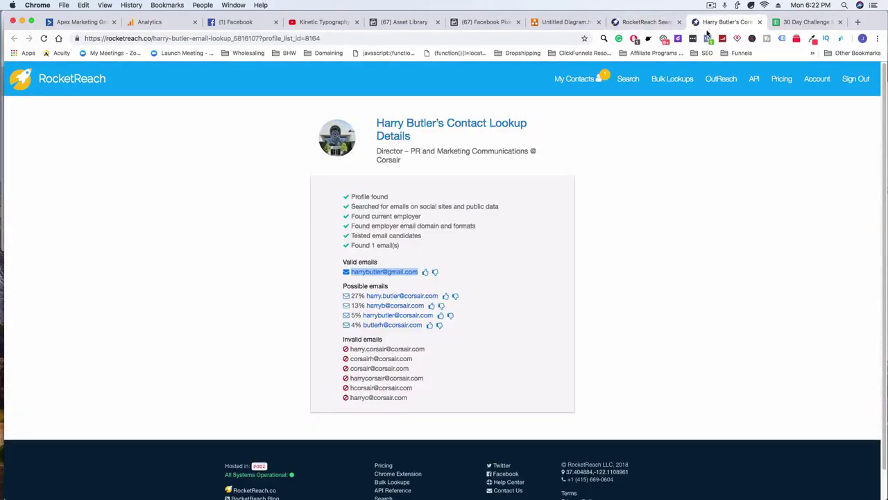
pyautogui.rightClick(405, 296)
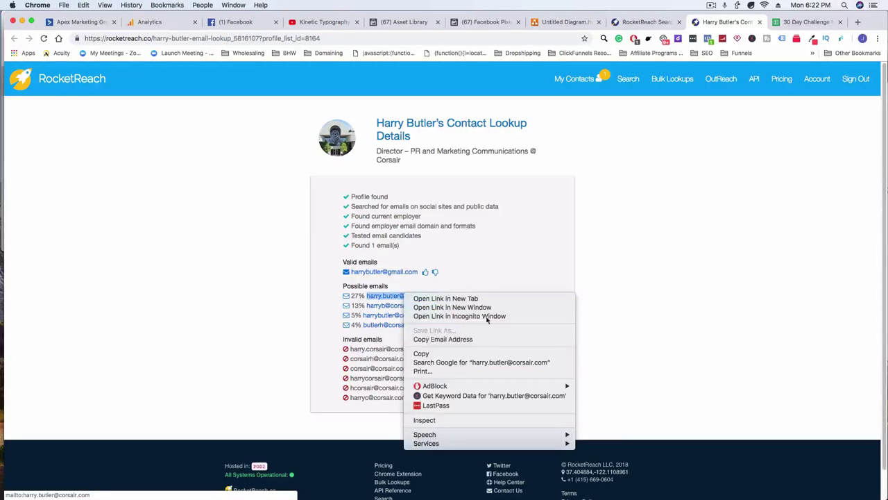
pyautogui.click(443, 339)
pyautogui.hotkey('ctrl', 'Tab')
pyautogui.press('super+v')
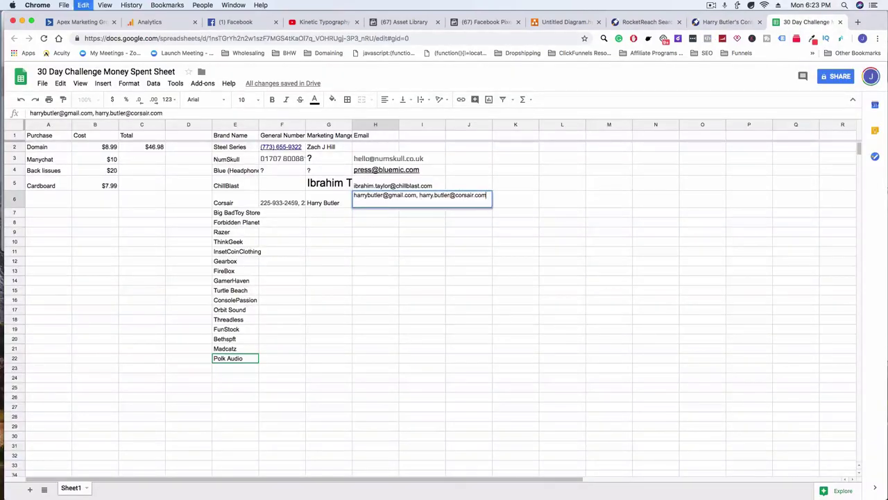
# Add the 13% possible email from the lookup details to Corsair's Email cell, separated by a comma
pyautogui.click(725, 21)
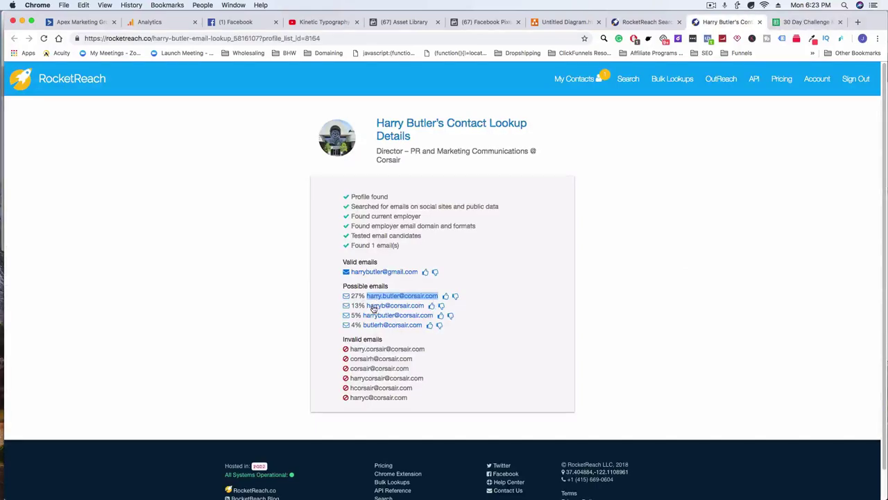
pyautogui.rightClick(379, 305)
pyautogui.click(410, 349)
pyautogui.click(805, 22)
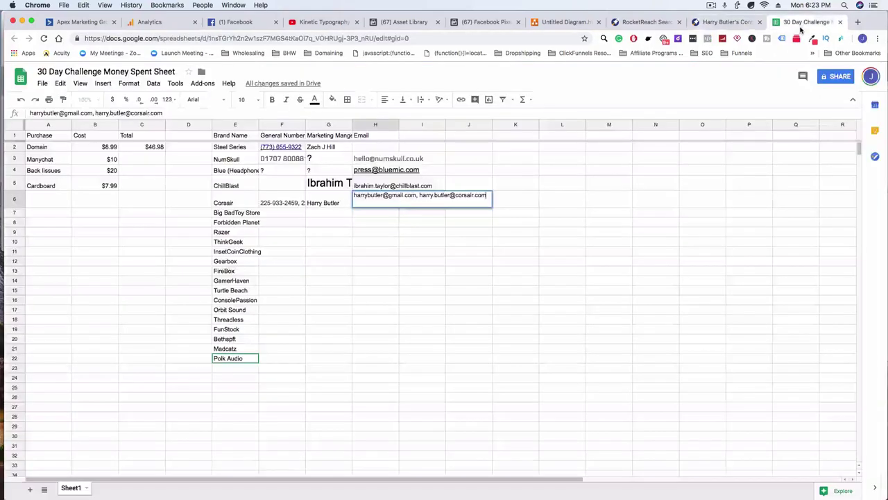
pyautogui.press('super+v')
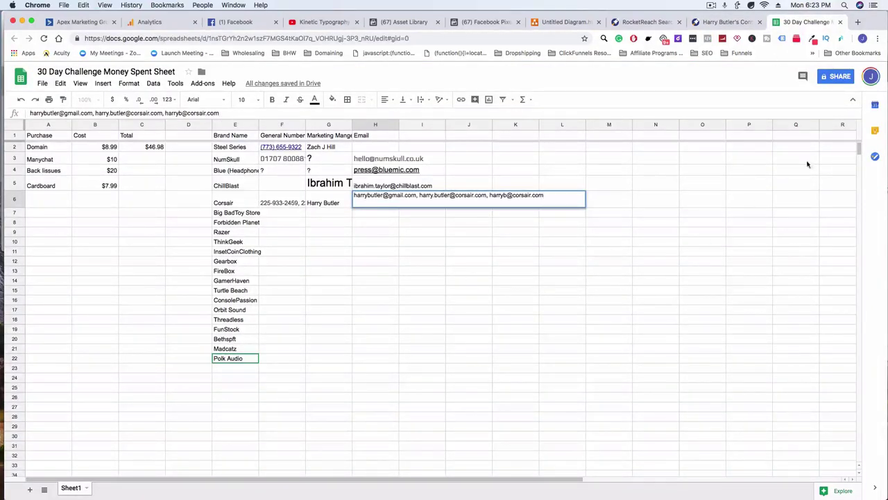
pyautogui.click(724, 25)
pyautogui.rightClick(386, 316)
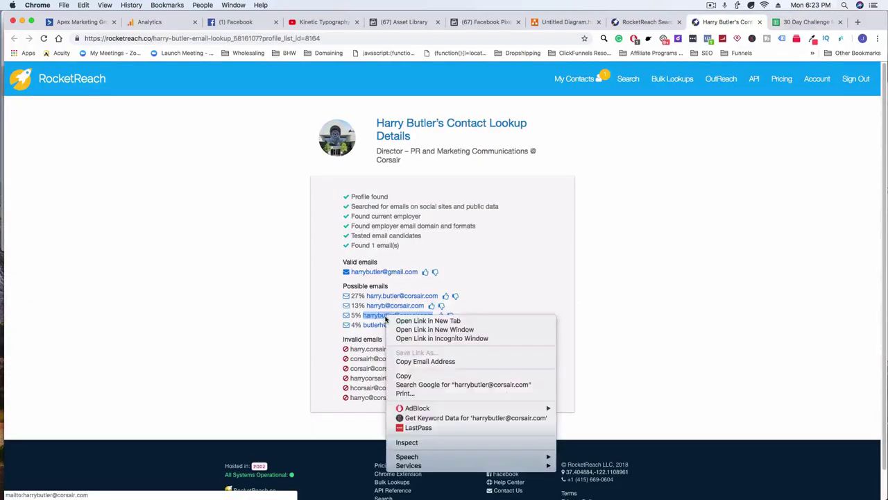
pyautogui.click(621, 347)
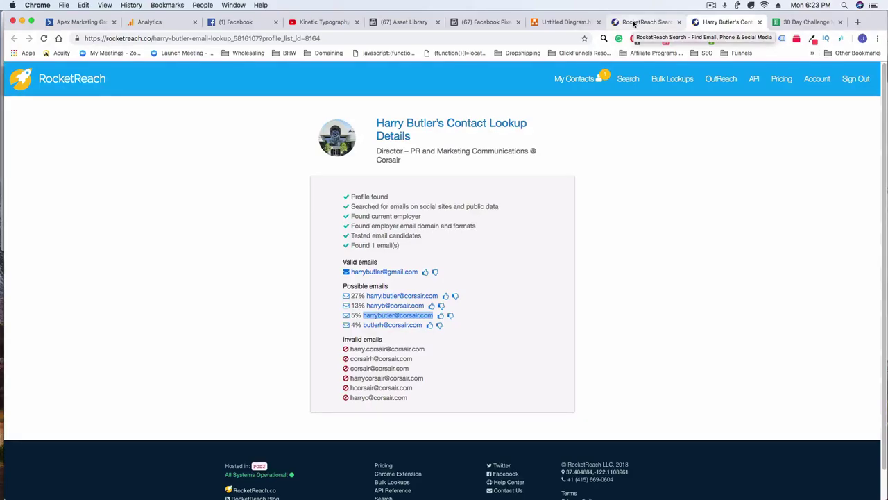
# Get contact info for Corsair's Director of Marketing - DIY & Enthusiast Products and open the lookup details, closing the previous contact's details page
pyautogui.click(630, 25)
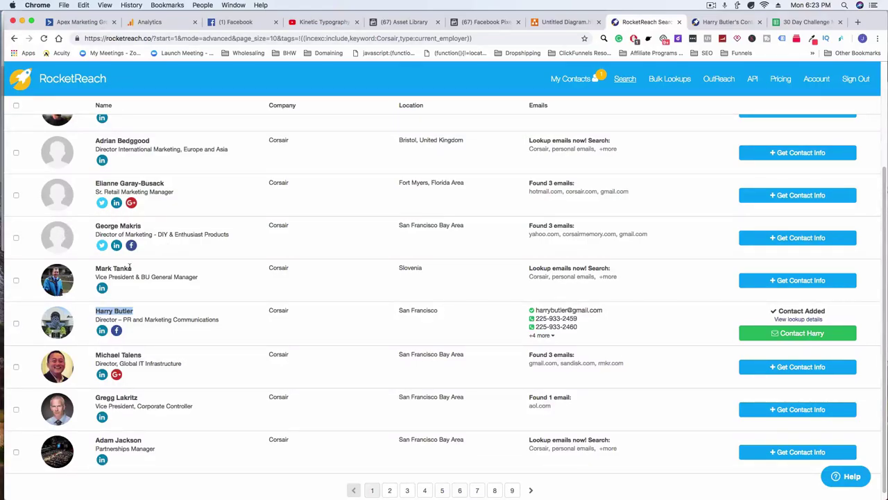
pyautogui.scroll(1, 138, 290)
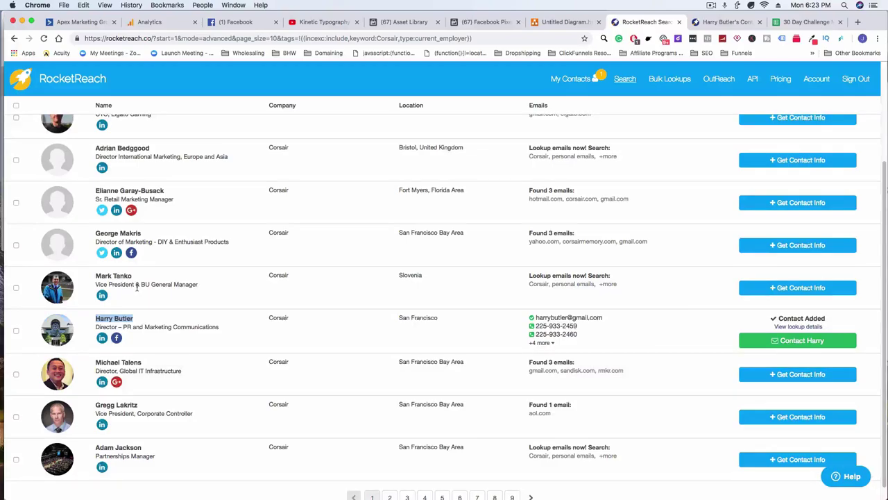
pyautogui.scroll(5, 138, 288)
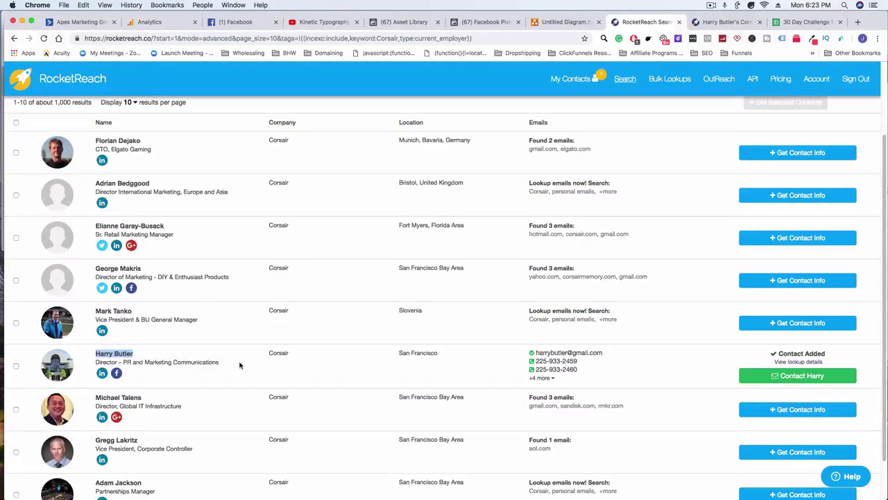
pyautogui.click(780, 282)
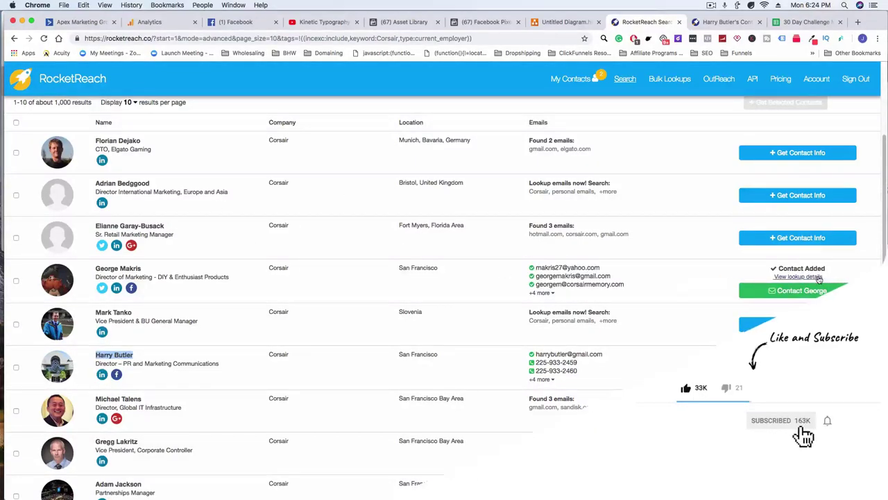
pyautogui.click(799, 276)
pyautogui.click(762, 24)
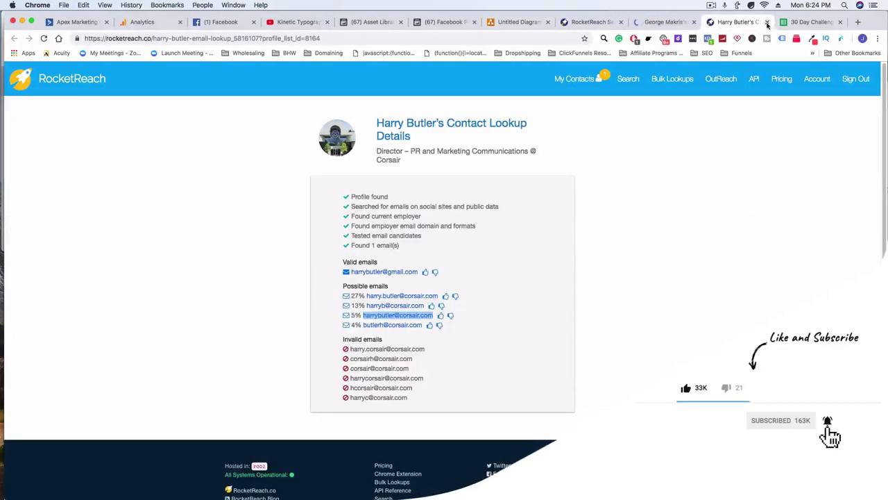
pyautogui.click(767, 23)
pyautogui.click(688, 22)
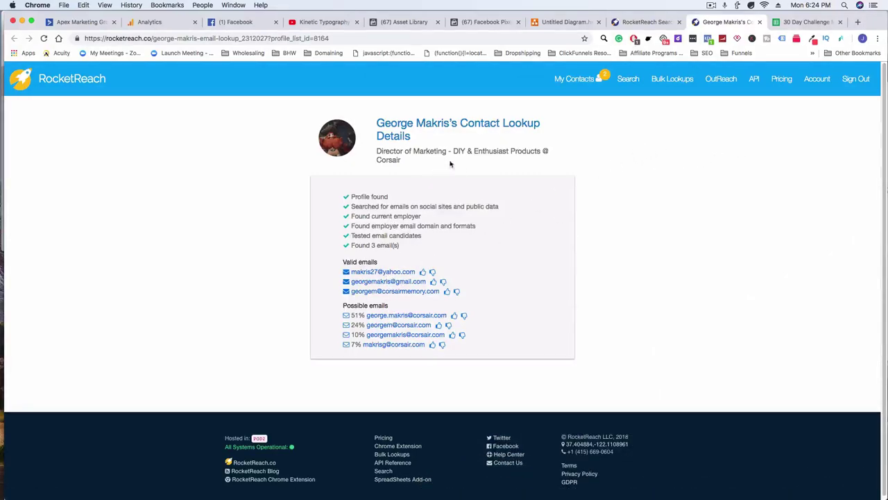
# Select the DIY marketing director's full name in the lookup details and switch to the 30 Day Challenge Money Spent Sheet
pyautogui.moveTo(379, 123); pyautogui.dragTo(452, 123)
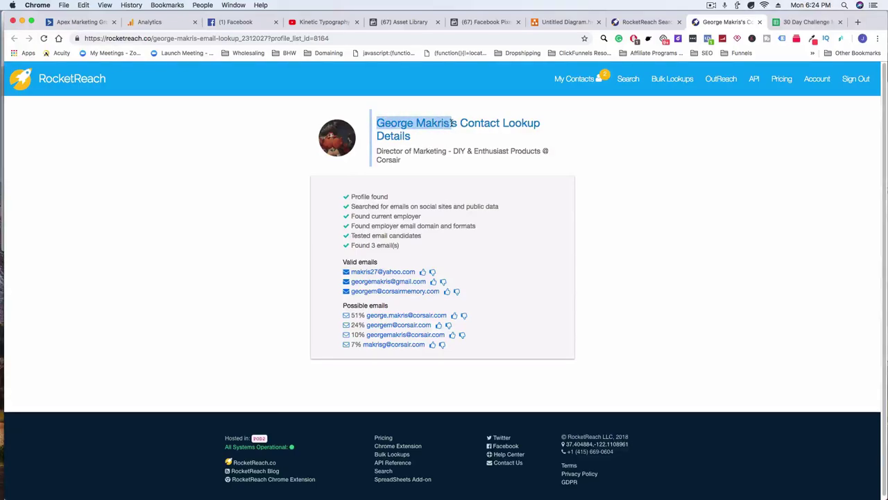
pyautogui.click(631, 21)
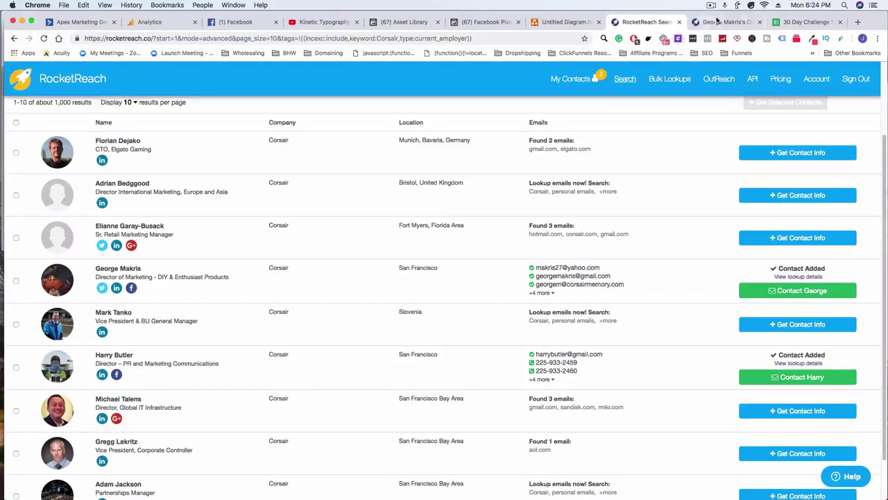
pyautogui.click(805, 21)
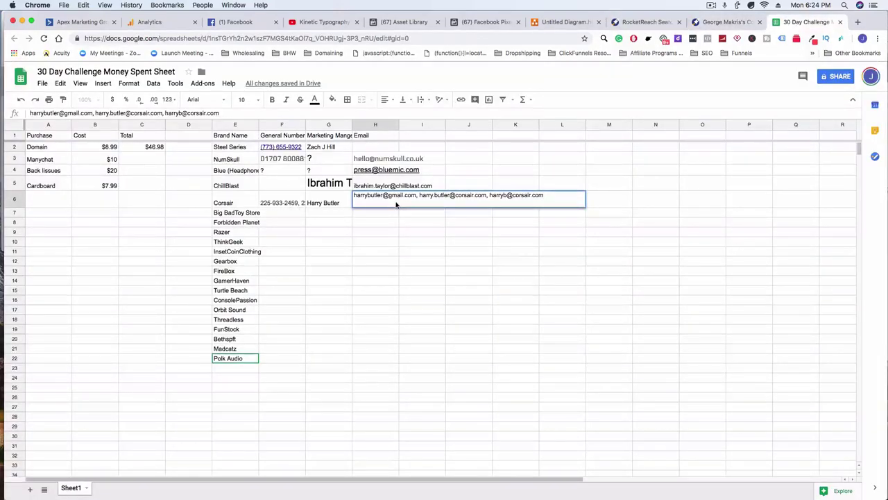
# Duplicate the Corsair row into a new row inserted directly below it, above Big BadToy Store
pyautogui.click(540, 232)
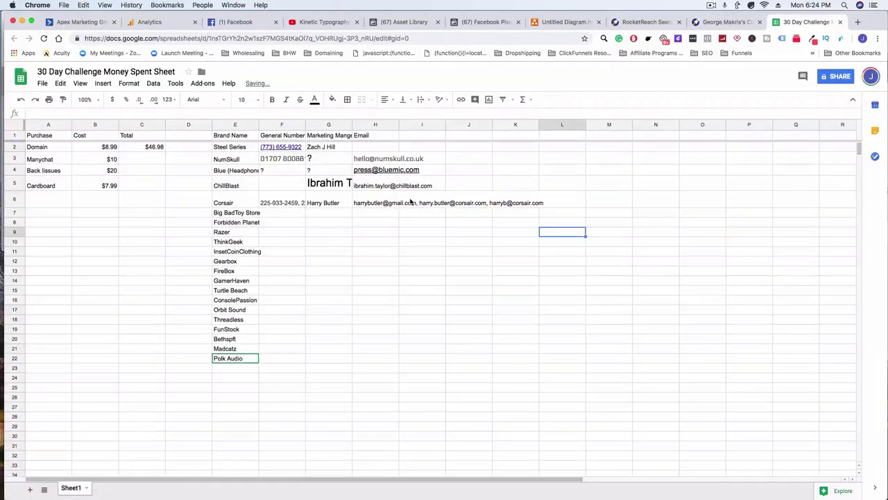
pyautogui.click(334, 203)
pyautogui.click(236, 203)
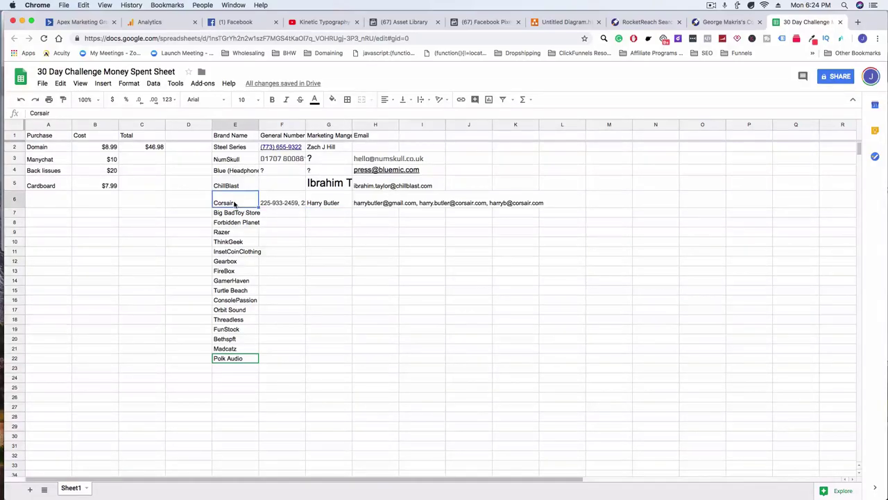
pyautogui.click(14, 199)
pyautogui.rightClick(19, 202)
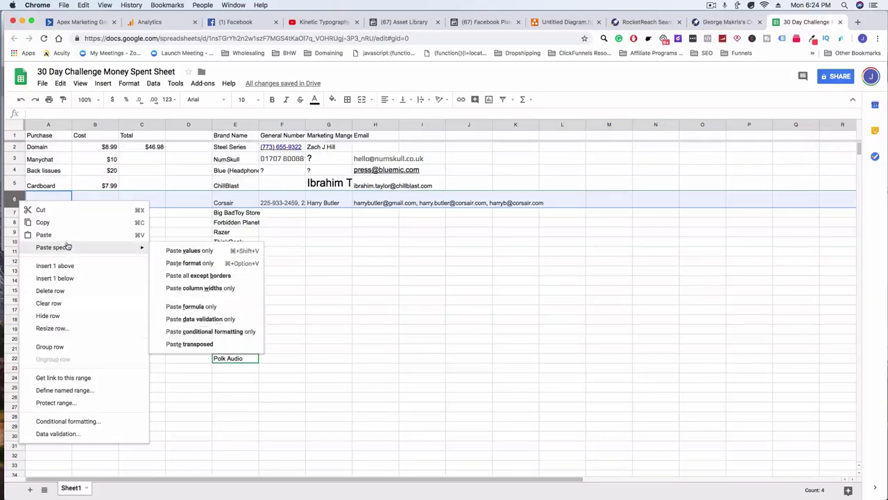
pyautogui.click(66, 219)
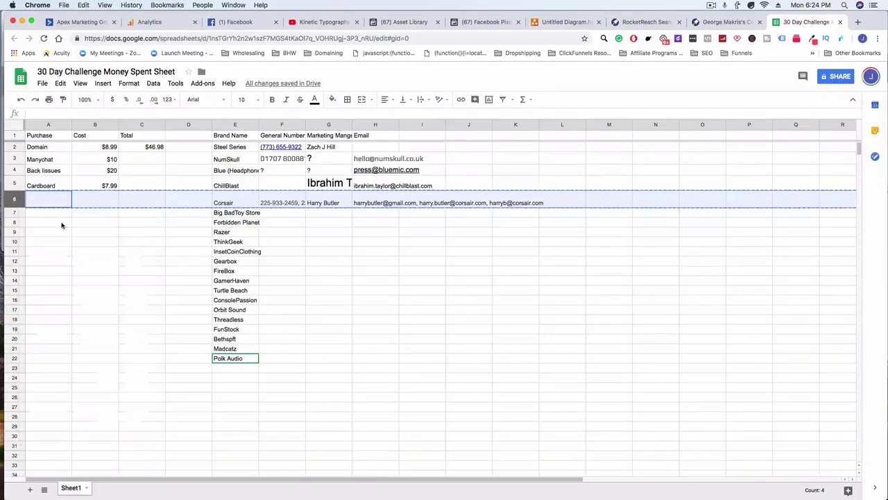
pyautogui.rightClick(15, 212)
pyautogui.click(53, 276)
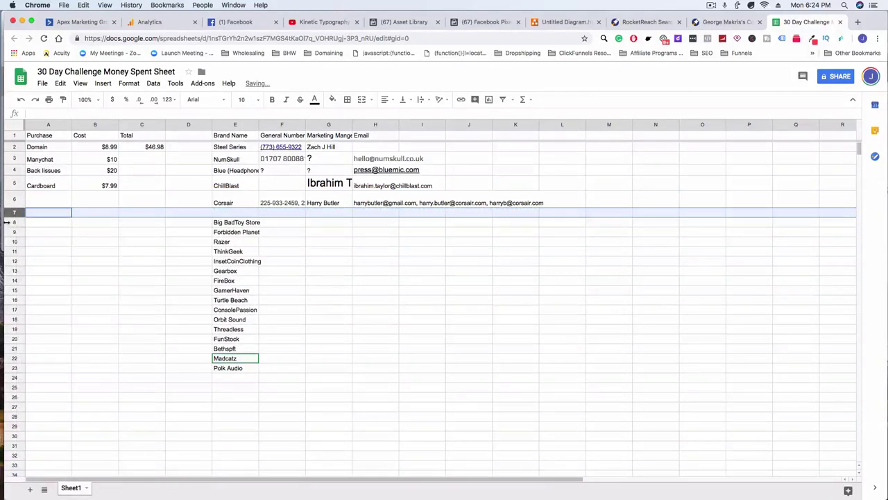
pyautogui.hotkey('ctrl', 'v')
pyautogui.click(329, 248)
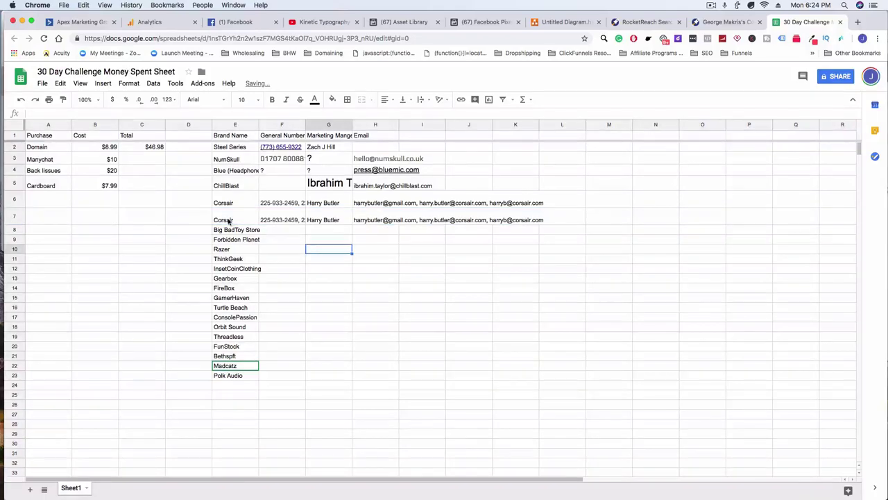
# Replace the marketing manager in the second Corsair row with the DIY marketing director's name from the lookup details
pyautogui.click(327, 219)
pyautogui.click(718, 21)
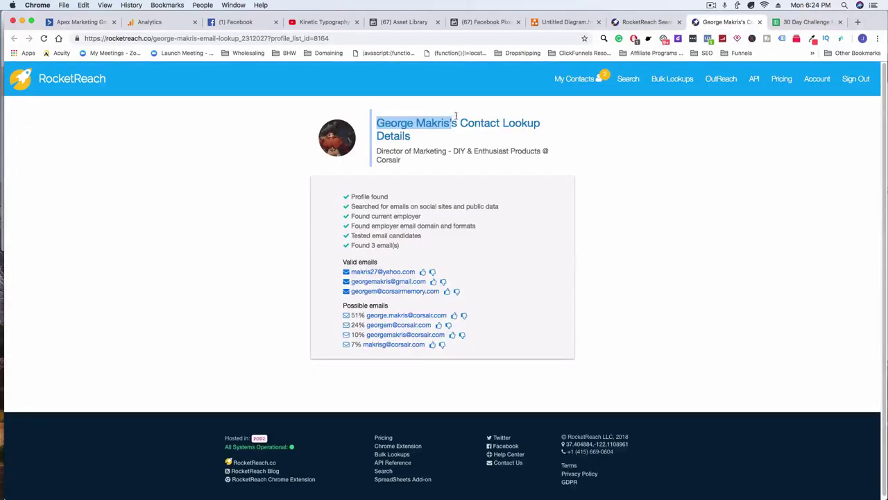
pyautogui.click(805, 21)
pyautogui.doubleClick(321, 221)
pyautogui.tripleClick(321, 221)
pyautogui.hotkey('ctrl', 'v')
pyautogui.click(514, 278)
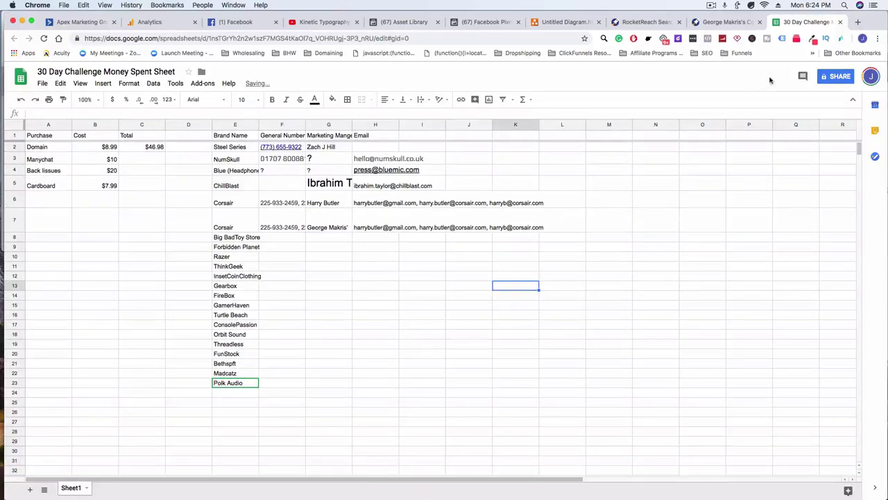
# Replace the emails in the second Corsair row with the DIY marketing director's first valid email from the search results
pyautogui.click(640, 21)
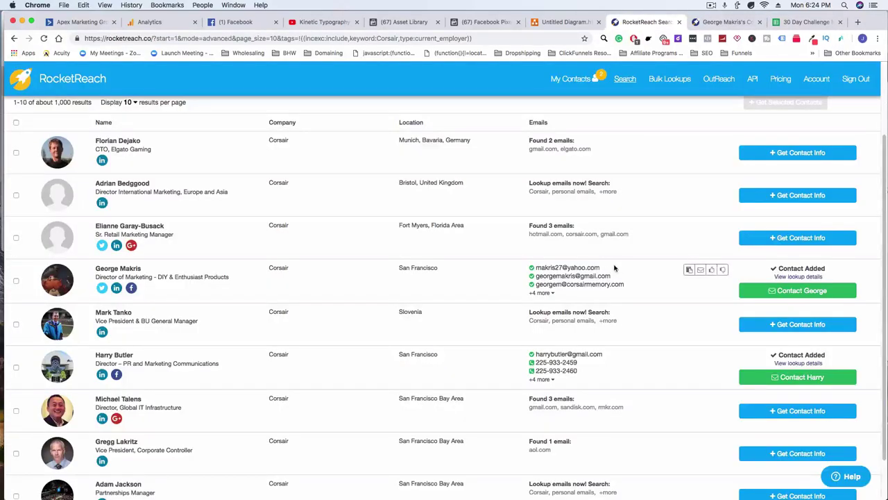
pyautogui.moveTo(611, 268); pyautogui.dragTo(535, 268)
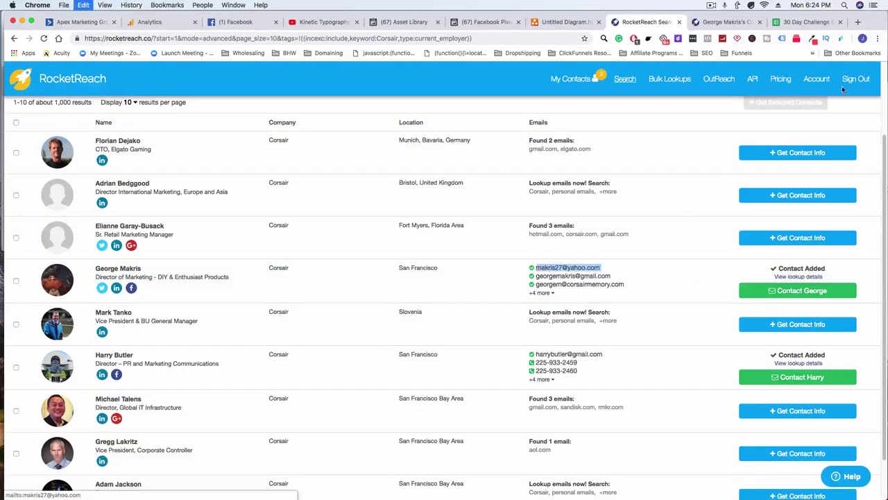
pyautogui.click(814, 23)
pyautogui.doubleClick(375, 228)
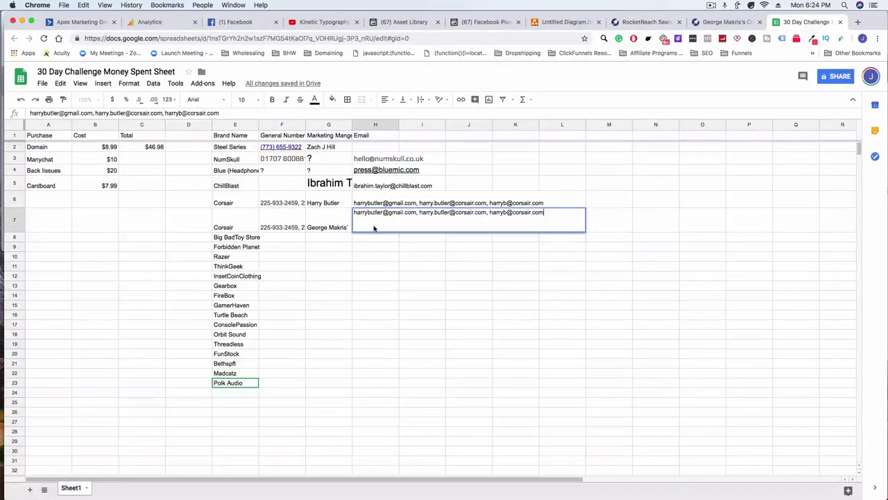
pyautogui.hotkey('ctrl', 'a')
pyautogui.hotkey('ctrl', 'v')
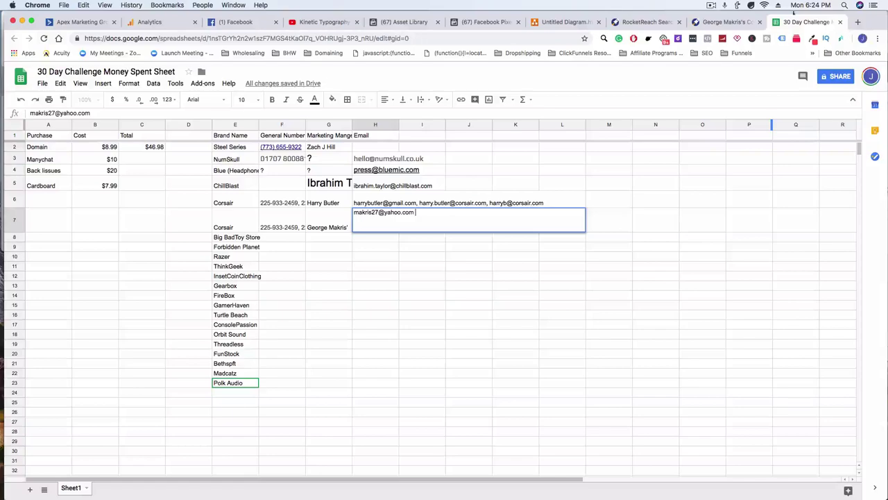
# Append the second valid email from the lookup details to the second Corsair row's Email cell, separated by a comma
pyautogui.click(734, 18)
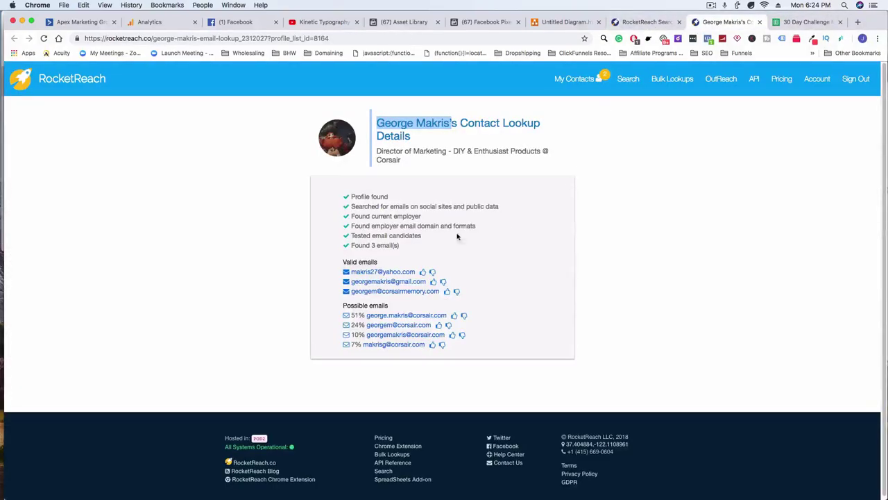
pyautogui.rightClick(382, 285)
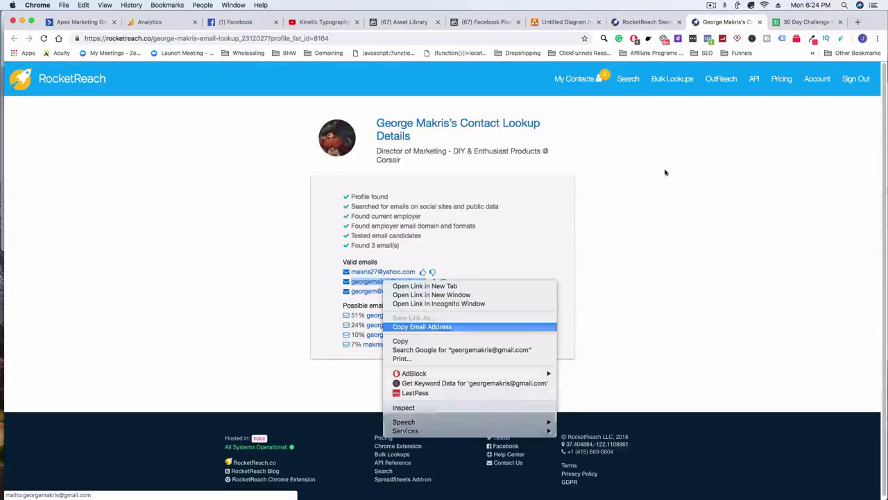
pyautogui.click(425, 326)
pyautogui.click(803, 22)
pyautogui.press('super+v')
# Add the third valid email from the lookup details to the second Corsair row's Email cell, after a comma
pyautogui.click(729, 22)
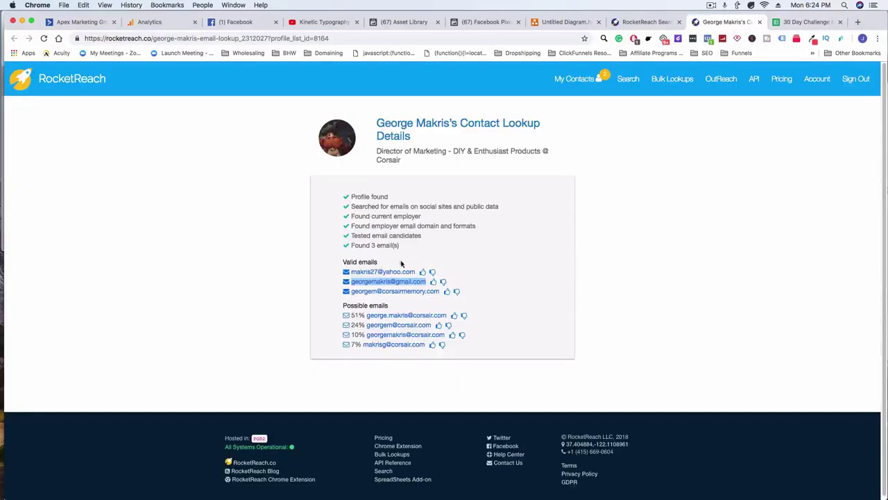
pyautogui.rightClick(394, 294)
pyautogui.click(430, 335)
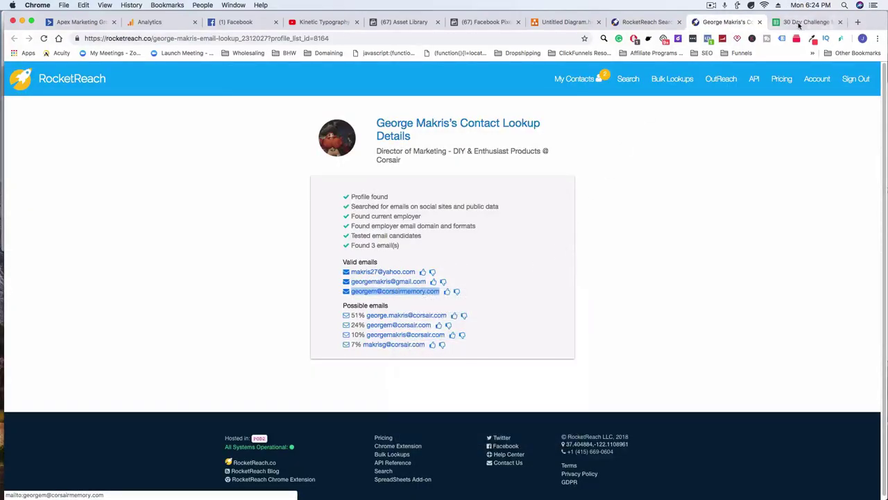
pyautogui.click(805, 22)
pyautogui.write(',')
pyautogui.press('super+v')
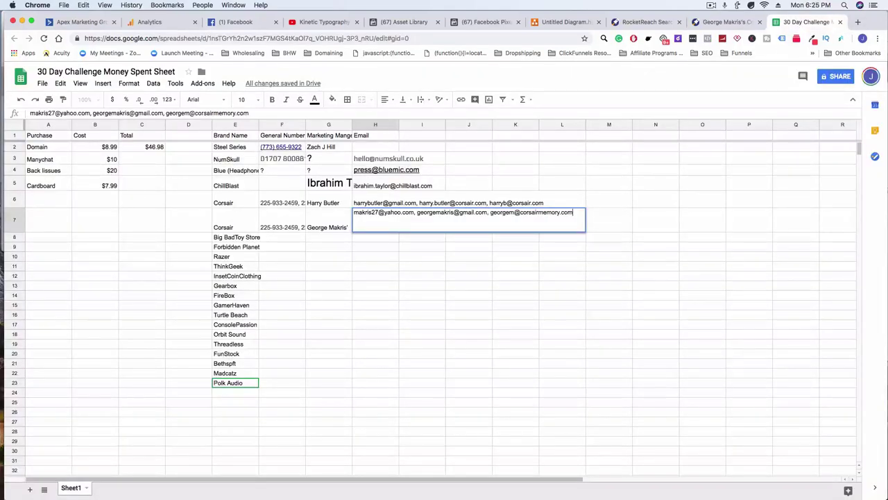
# Look through the first page of Corsair employees in RocketReach and open page 2 of the results
pyautogui.click(641, 20)
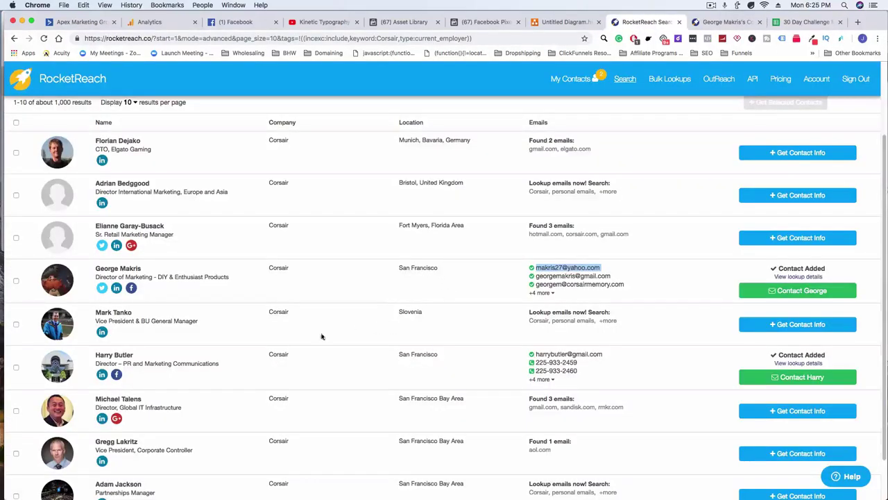
pyautogui.click(203, 385)
pyautogui.scroll(-2, 222, 379)
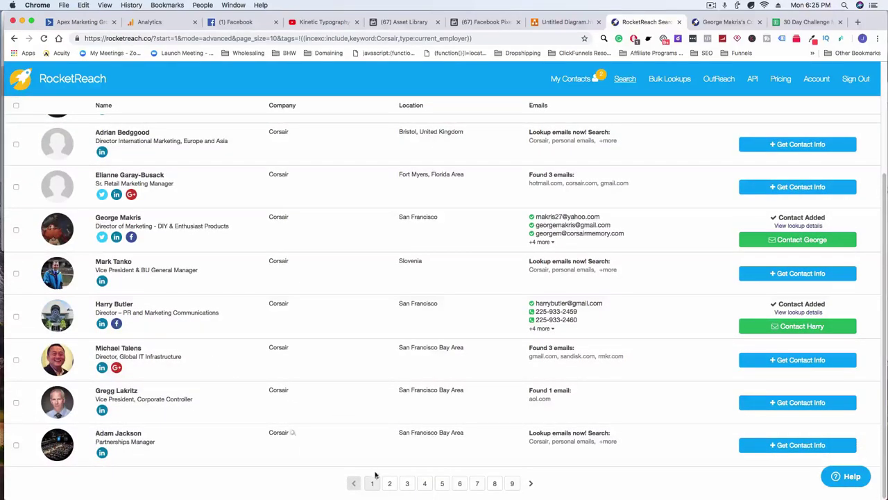
pyautogui.scroll(5, 333, 437)
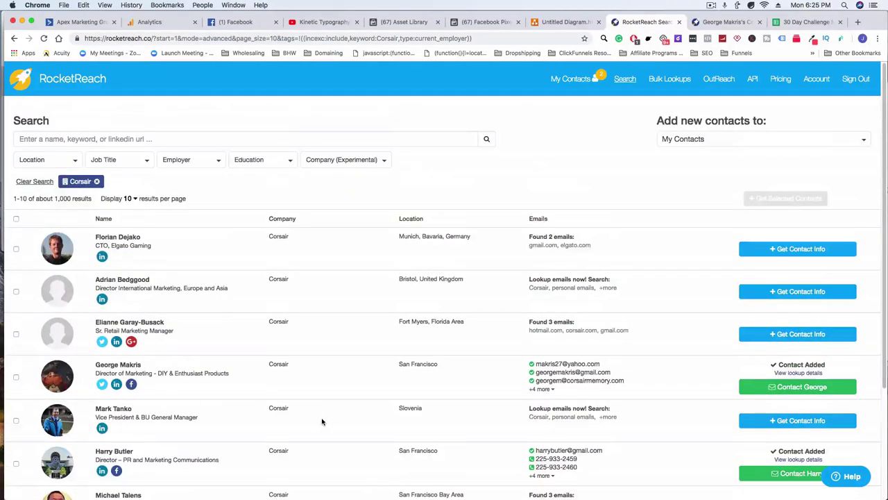
pyautogui.scroll(-5, 323, 419)
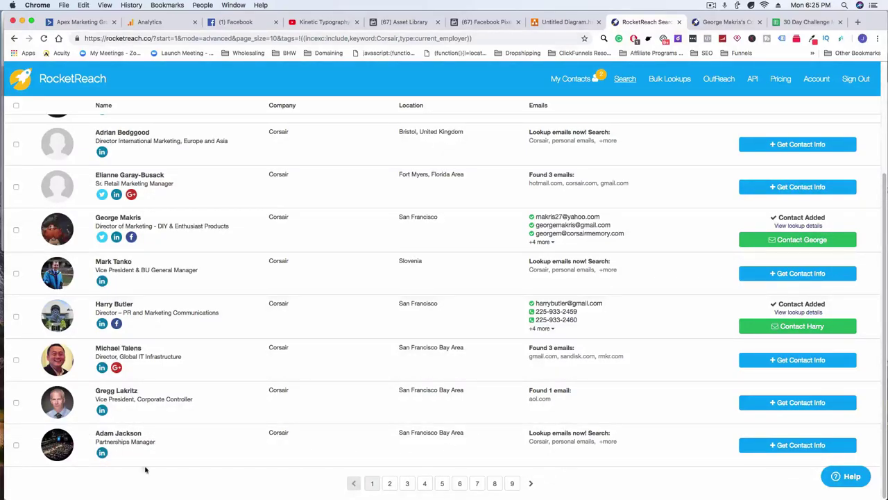
pyautogui.click(388, 484)
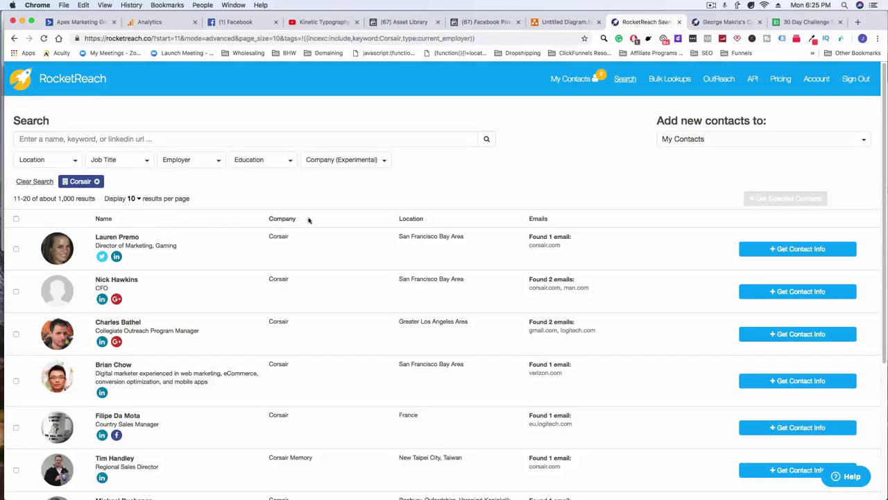
# Get contact info for Corsair's Director of Marketing, Gaming and open the lookup details, closing the previous contact's details page
pyautogui.click(801, 248)
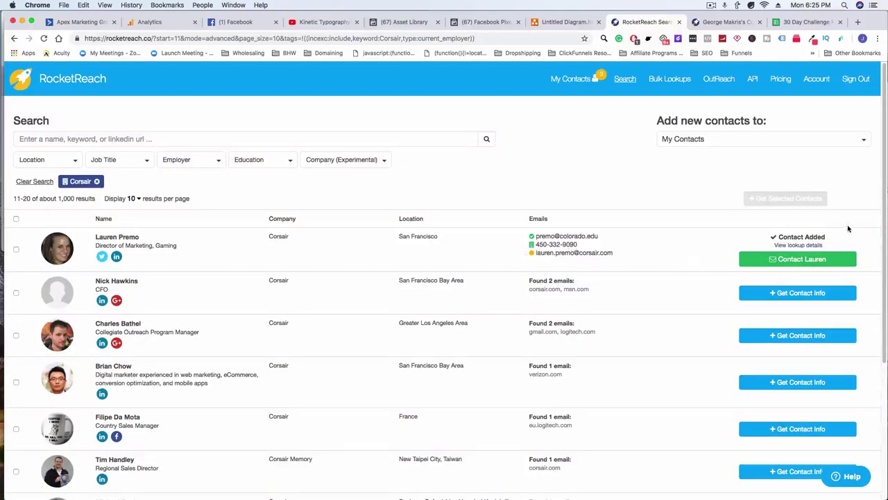
pyautogui.click(809, 246)
pyautogui.click(742, 22)
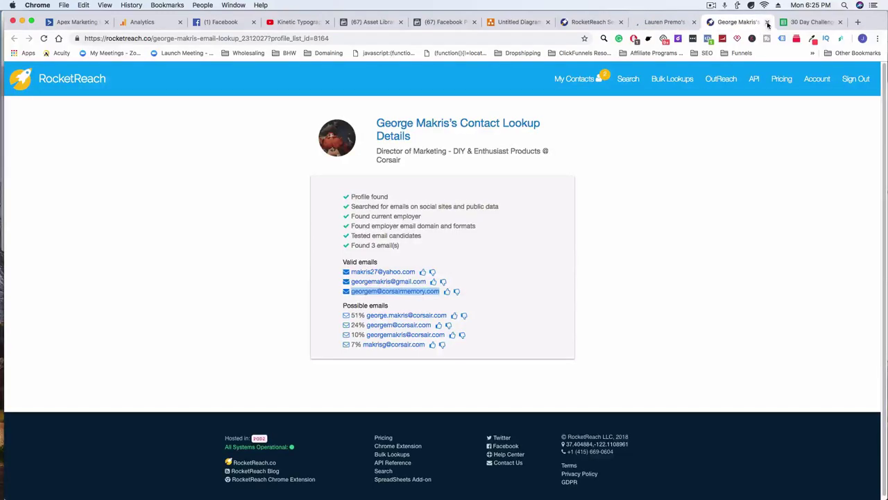
pyautogui.click(767, 21)
pyautogui.click(593, 21)
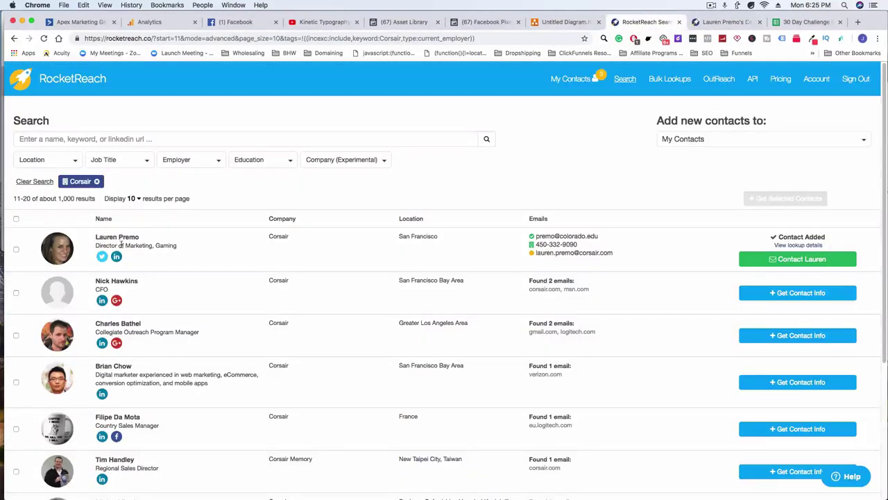
pyautogui.hotkey('ctrl', 'Tab')
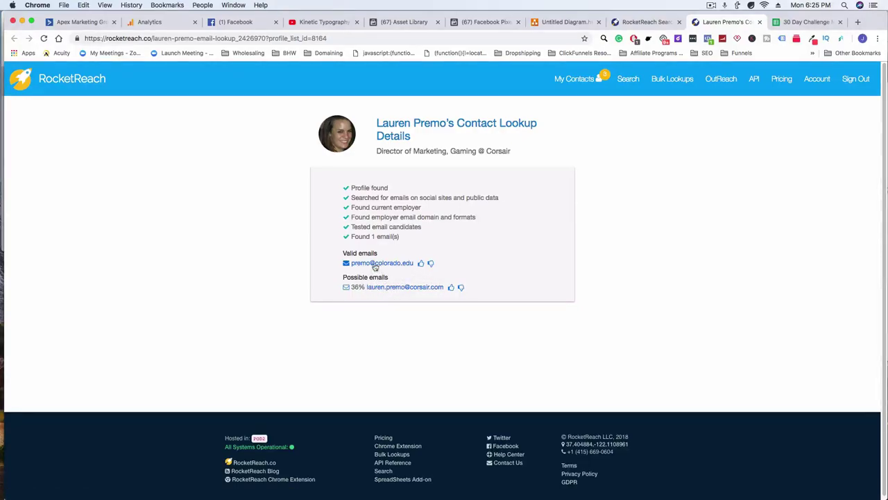
pyautogui.rightClick(392, 290)
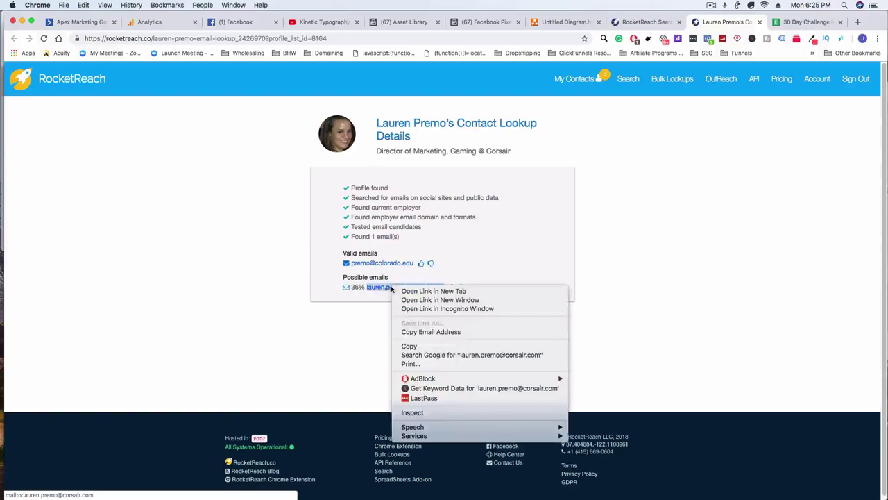
pyautogui.click(426, 332)
pyautogui.click(644, 22)
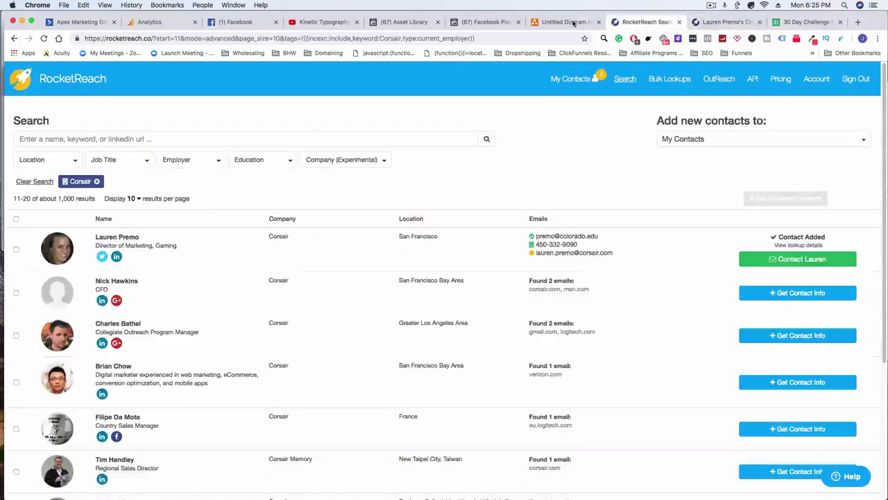
pyautogui.click(493, 22)
pyautogui.click(562, 22)
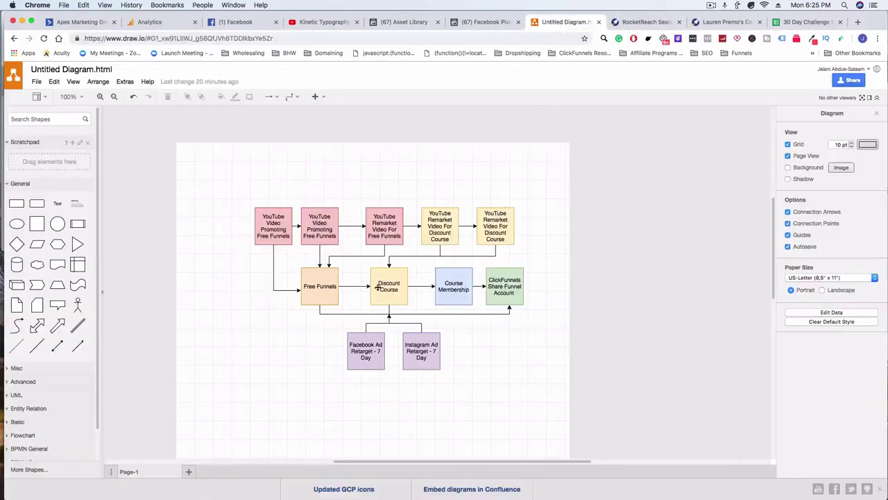
pyautogui.click(653, 21)
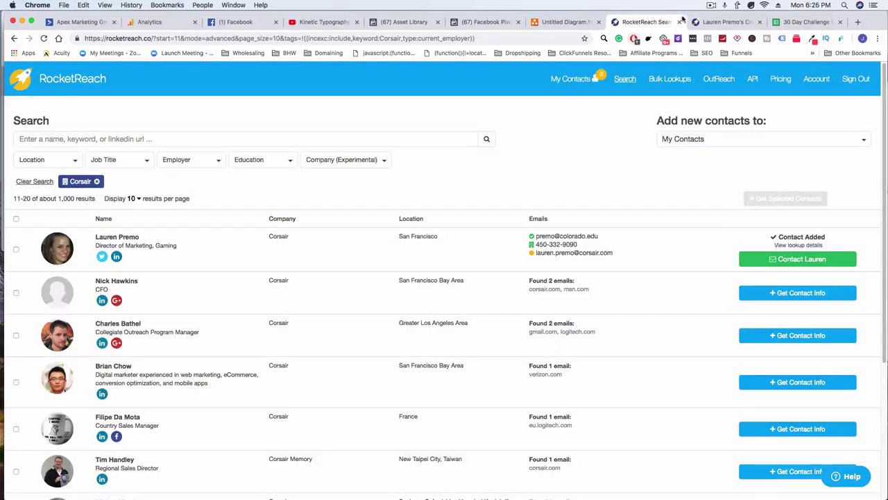
# In the outreach sheet, insert a row above the second Corsair contact's row and fill it with a copy of that row
pyautogui.click(801, 22)
pyautogui.rightClick(20, 220)
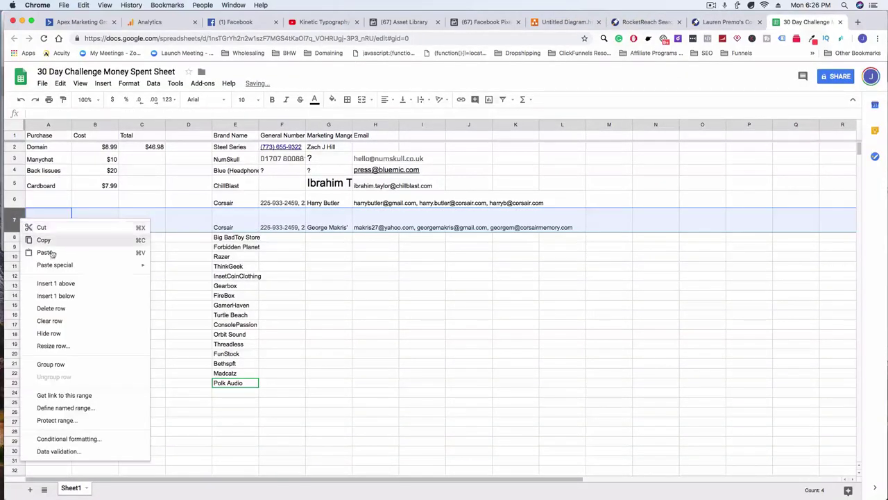
pyautogui.click(60, 284)
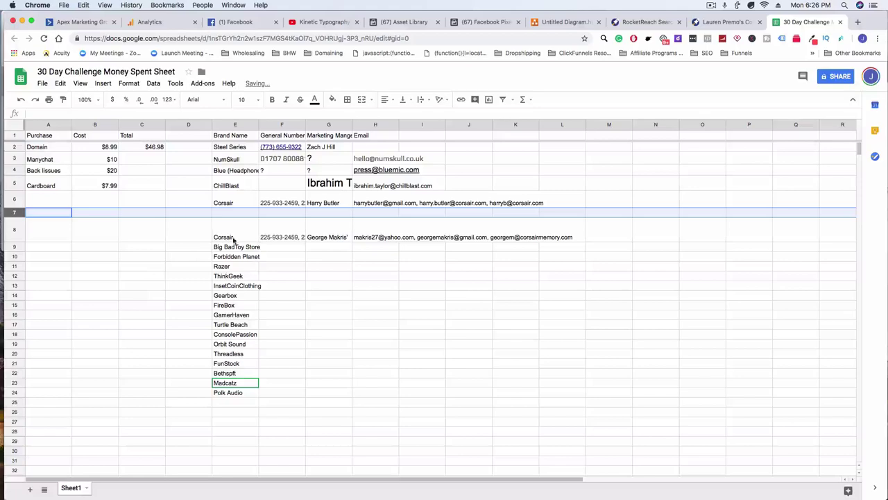
pyautogui.click(16, 230)
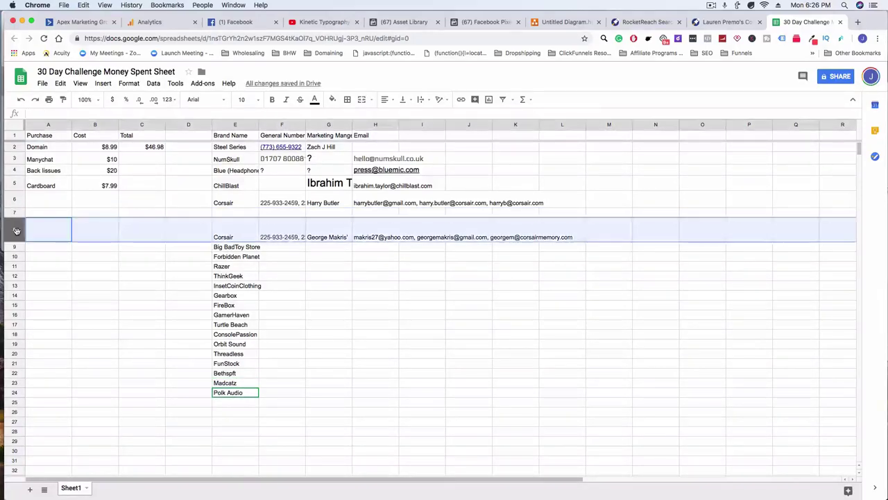
pyautogui.hotkey('ctrl', 'c')
pyautogui.click(229, 211)
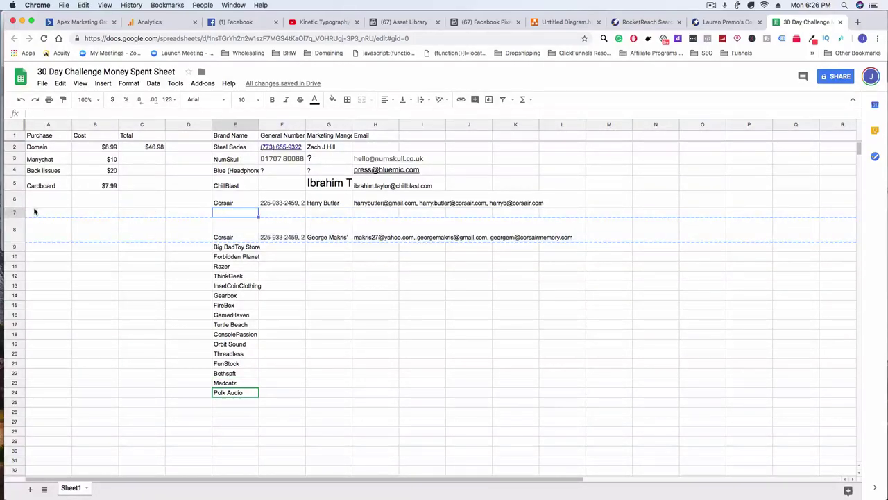
pyautogui.click(11, 214)
pyautogui.hotkey('ctrl', 'v')
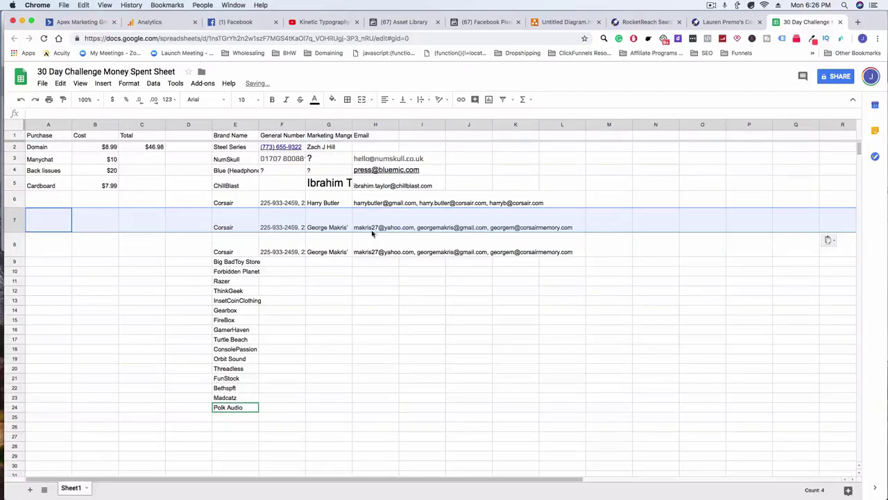
# Copy the contact's full name from the RocketReach lookup details and replace the marketing manager name in row 7 with it
pyautogui.click(713, 26)
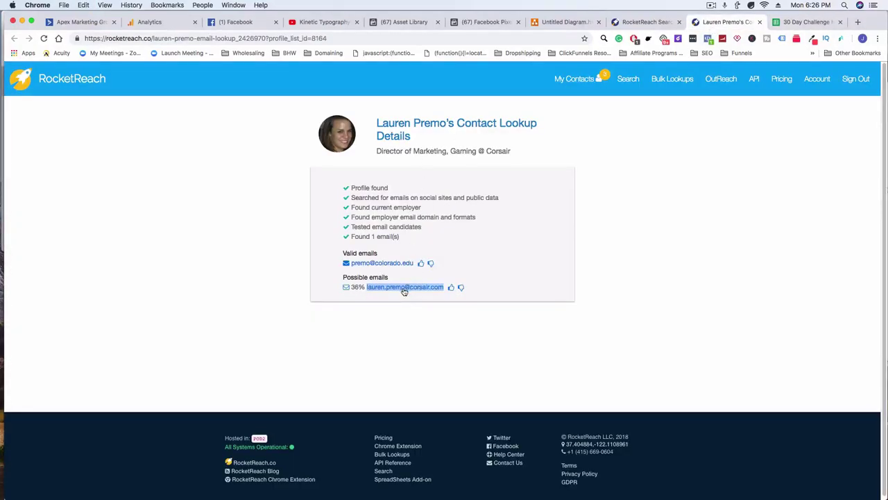
pyautogui.moveTo(372, 124); pyautogui.dragTo(446, 124)
pyautogui.click(809, 22)
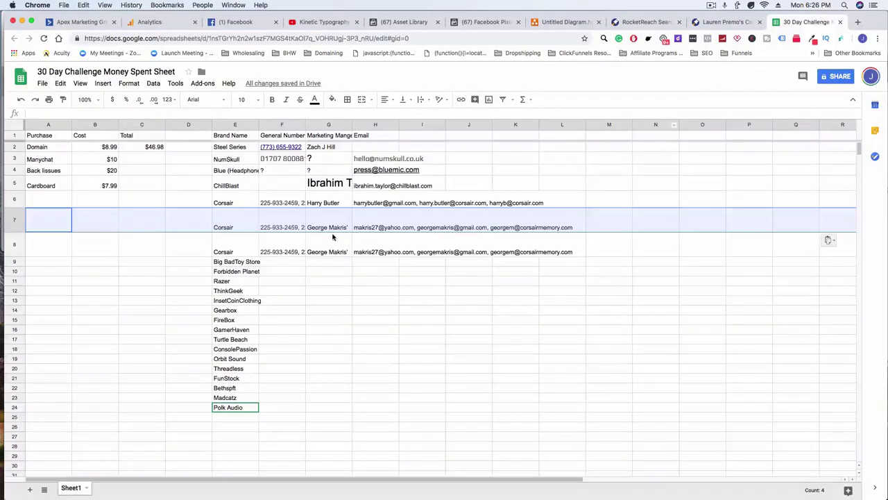
pyautogui.click(325, 228)
pyautogui.doubleClick(324, 227)
pyautogui.tripleClick(325, 226)
pyautogui.hotkey('ctrl', 'v')
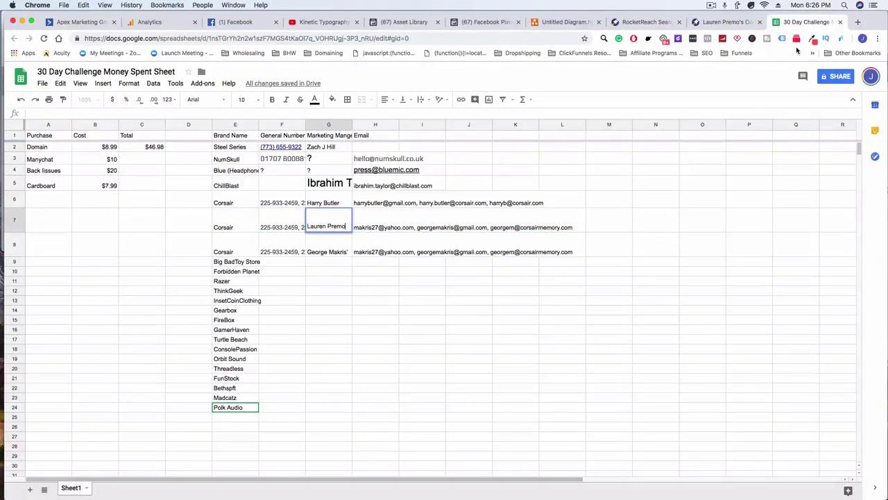
# Copy the contact's possible Corsair email from the lookup details and replace the contents of row 7's Email cell with it
pyautogui.click(735, 25)
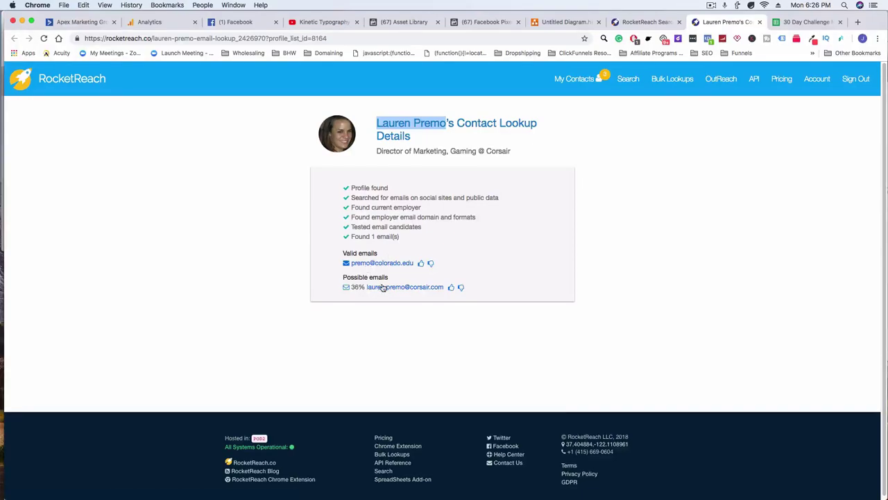
pyautogui.rightClick(382, 287)
pyautogui.click(417, 331)
pyautogui.hotkey('ctrl', 'Tab')
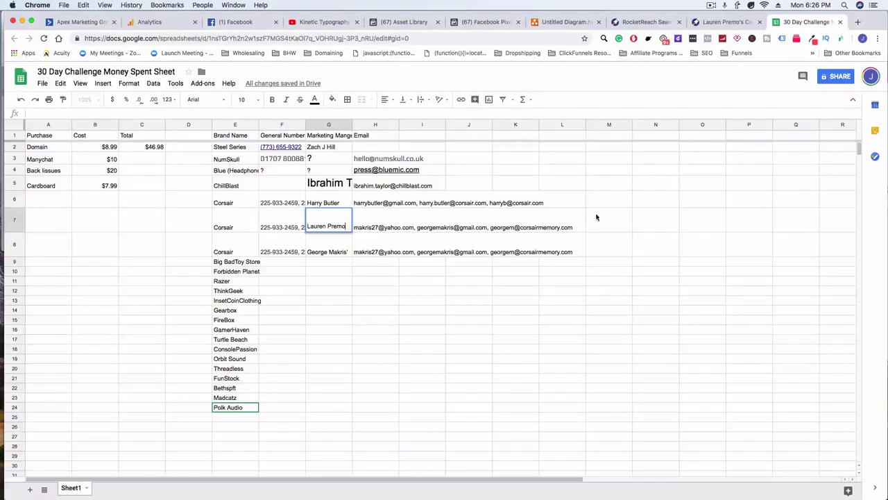
pyautogui.doubleClick(385, 225)
pyautogui.moveTo(571, 214); pyautogui.dragTo(349, 218)
pyautogui.hotkey('ctrl', 'v')
pyautogui.click(381, 316)
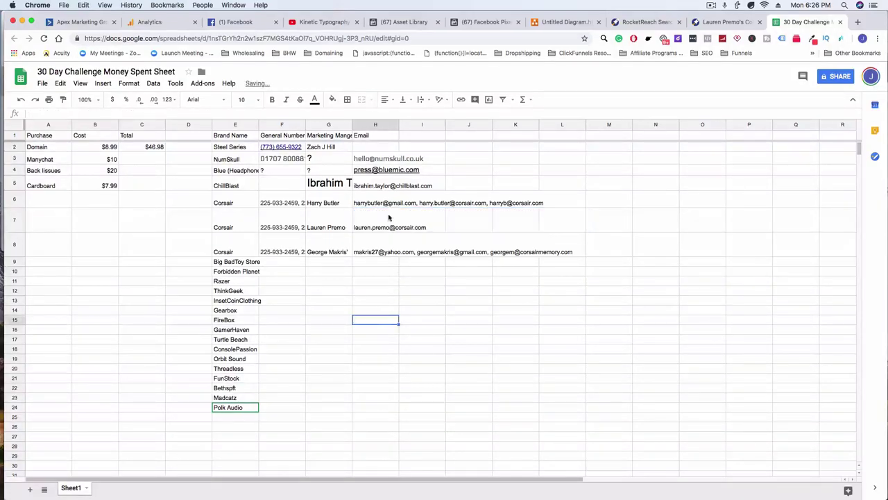
pyautogui.click(726, 21)
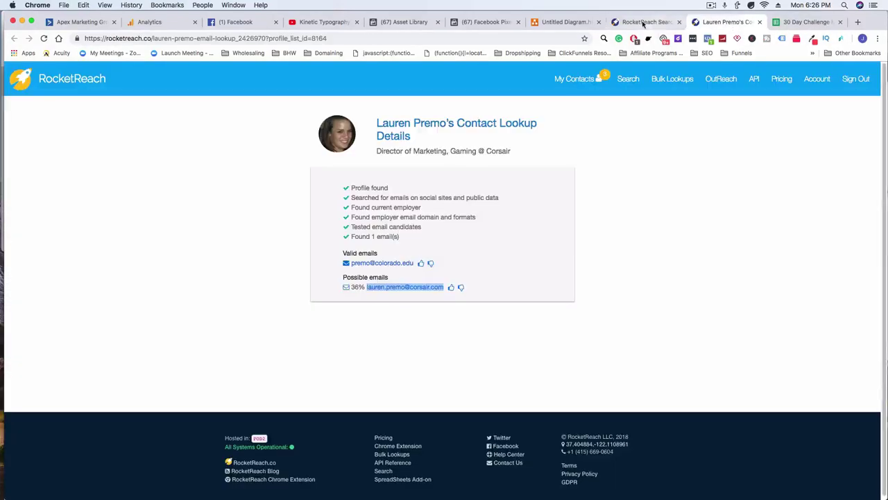
pyautogui.click(645, 22)
pyautogui.moveTo(579, 244); pyautogui.dragTo(535, 244)
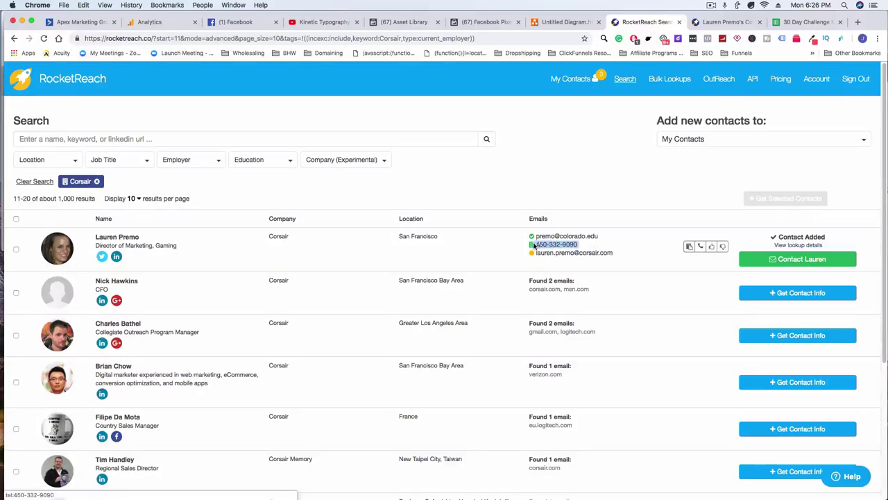
pyautogui.click(773, 24)
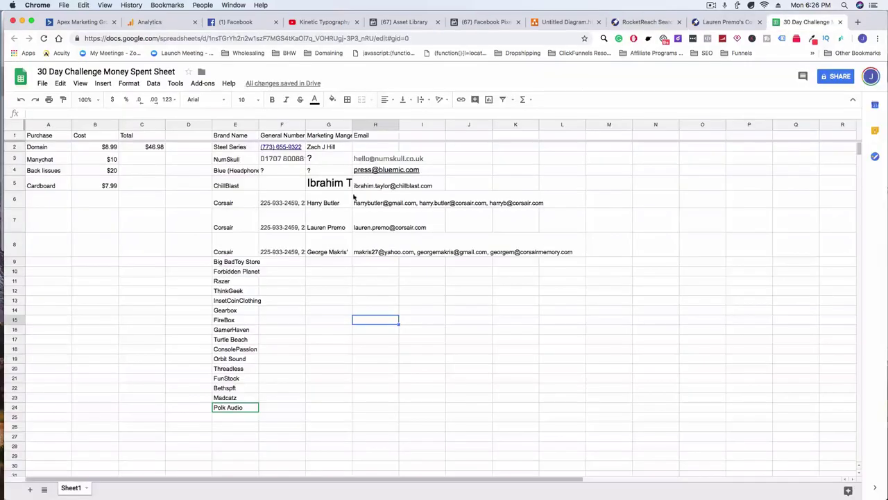
pyautogui.doubleClick(274, 226)
pyautogui.hotkey('ctrl', 'a')
pyautogui.hotkey('ctrl', 'v')
pyautogui.press('Return')
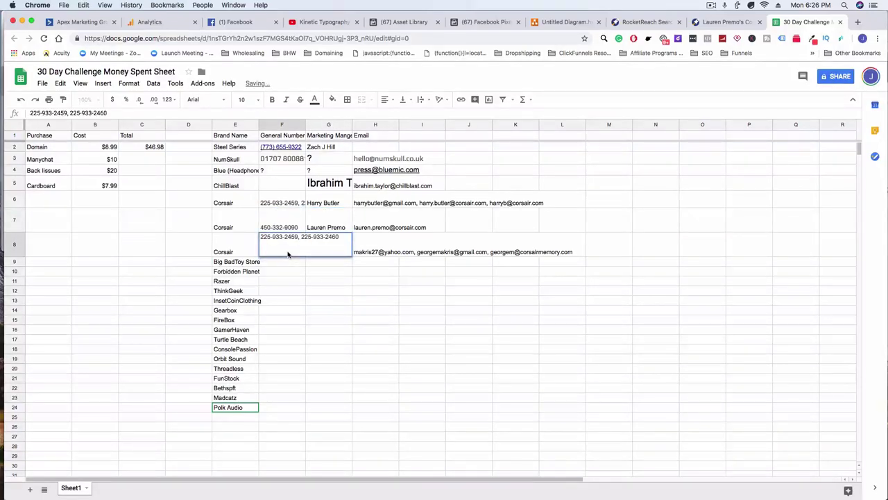
# Replace the General Number entry in row 8 with the copied phone number
pyautogui.hotkey('ctrl', 'a')
pyautogui.hotkey('ctrl', 'v')
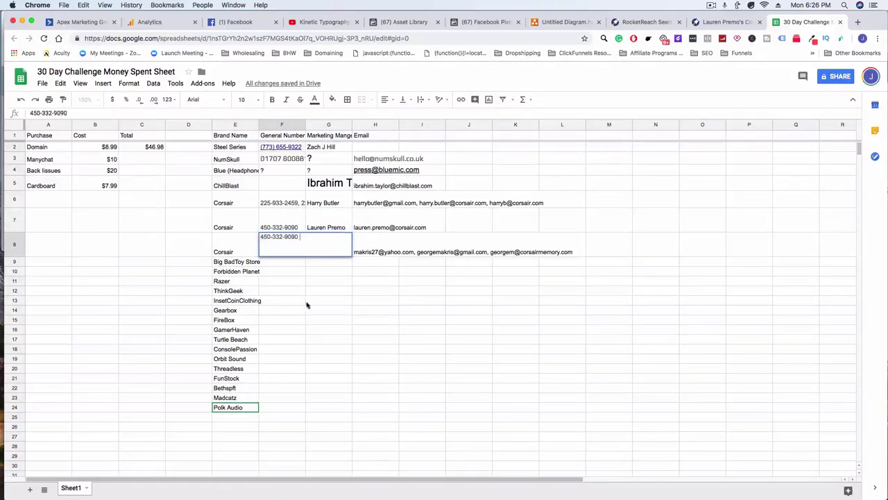
pyautogui.press('Return')
# Clear the General Number cell of the Corsair contact in row 8
pyautogui.click(280, 248)
pyautogui.doubleClick(280, 247)
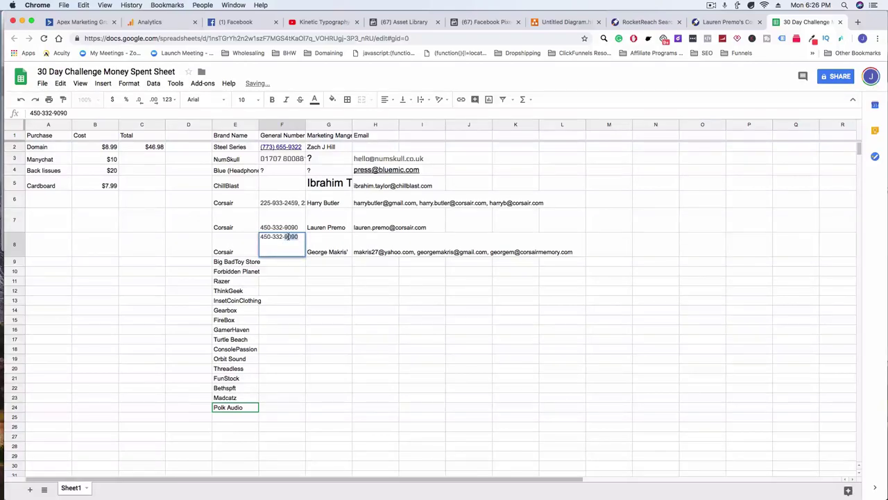
pyautogui.hotkey('ctrl', 'a')
pyautogui.press('BackSpace')
pyautogui.click(292, 273)
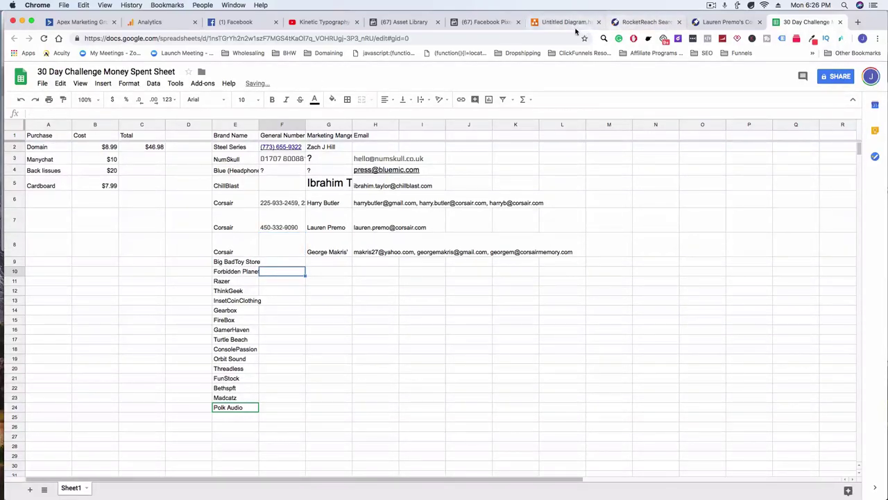
# Copy the brand name Big BadToy Store from the sheet and search RocketReach with it as employer filter in place of Corsair
pyautogui.click(227, 262)
pyautogui.doubleClick(228, 261)
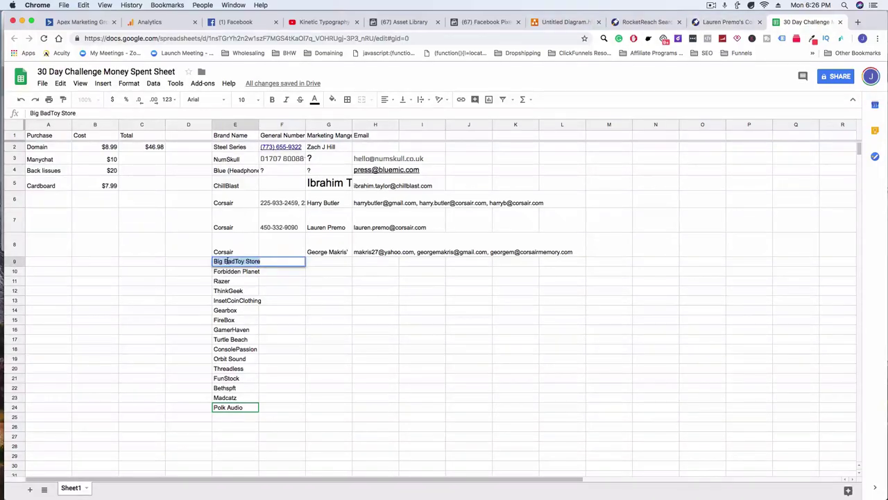
pyautogui.click(619, 25)
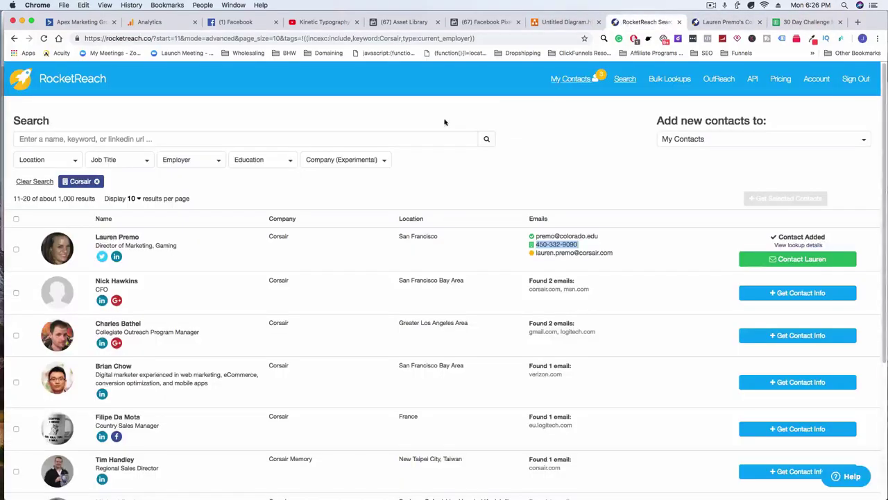
pyautogui.click(197, 166)
pyautogui.click(189, 182)
pyautogui.press('super+v')
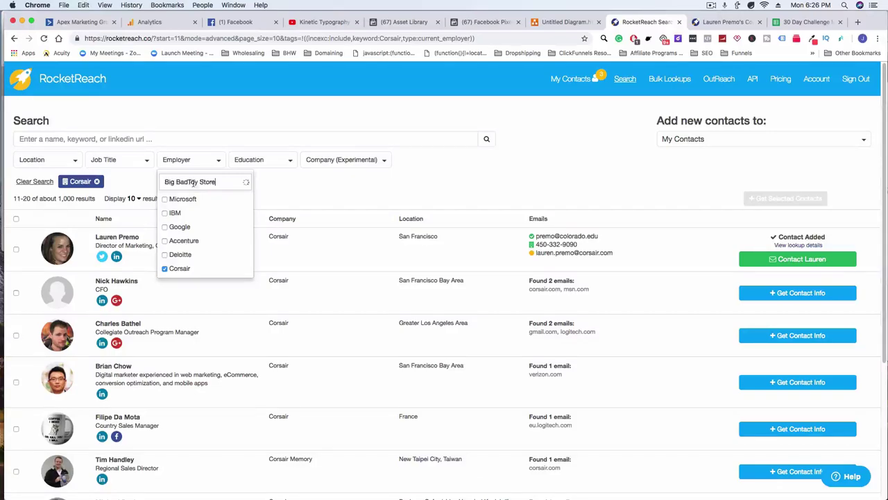
pyautogui.click(98, 182)
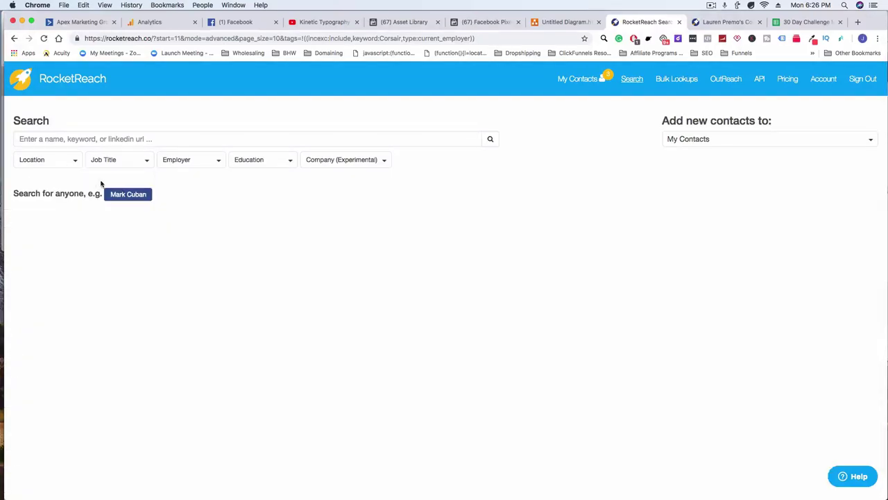
pyautogui.click(217, 160)
pyautogui.press('Return')
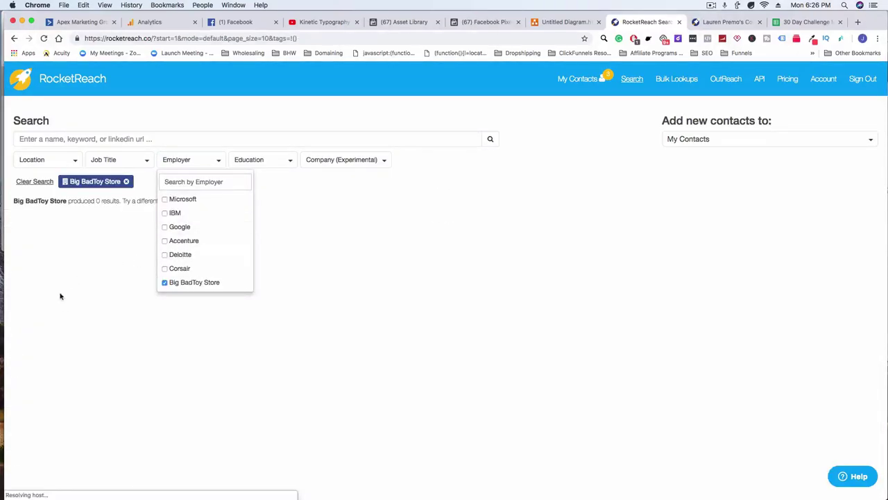
pyautogui.click(106, 265)
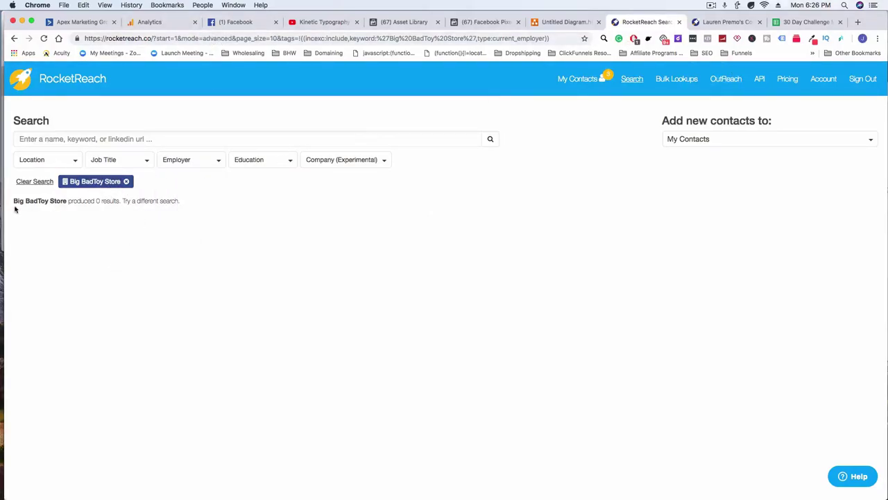
# Search Google for bigbadtoystore and open the store's website, returning the lookup details tab to the RocketReach search page
pyautogui.click(291, 40)
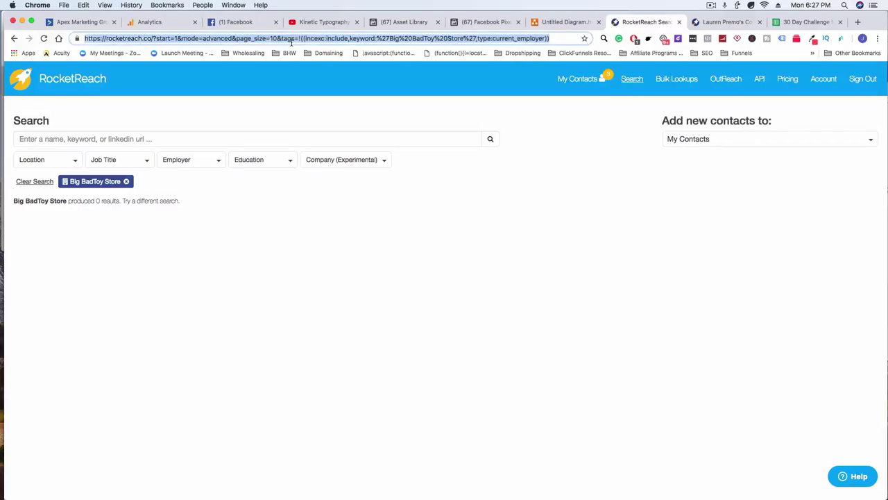
pyautogui.write('bigbad')
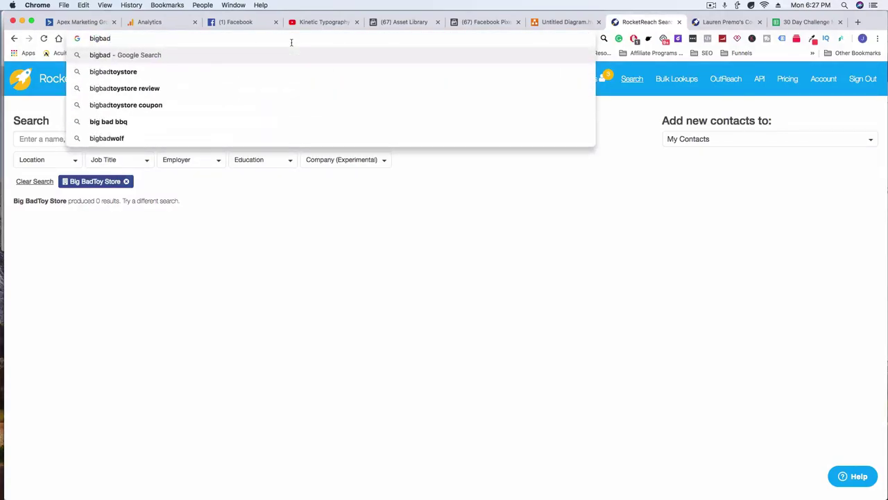
pyautogui.click(204, 69)
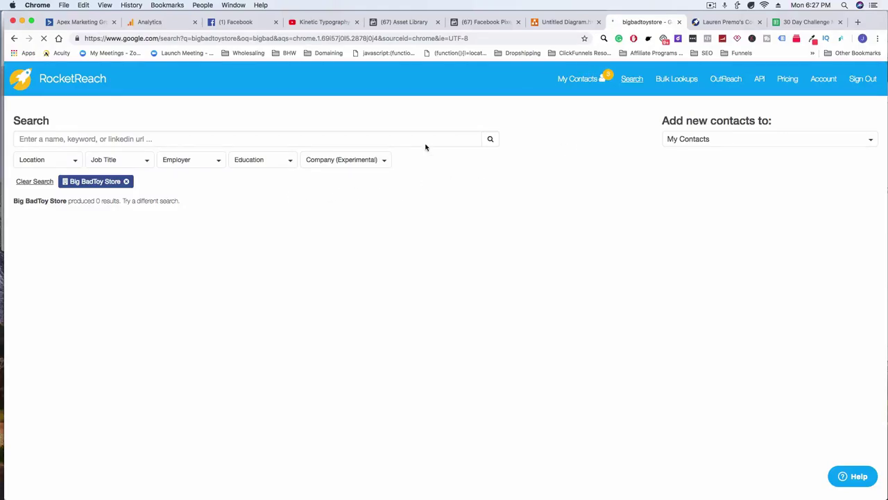
pyautogui.click(726, 23)
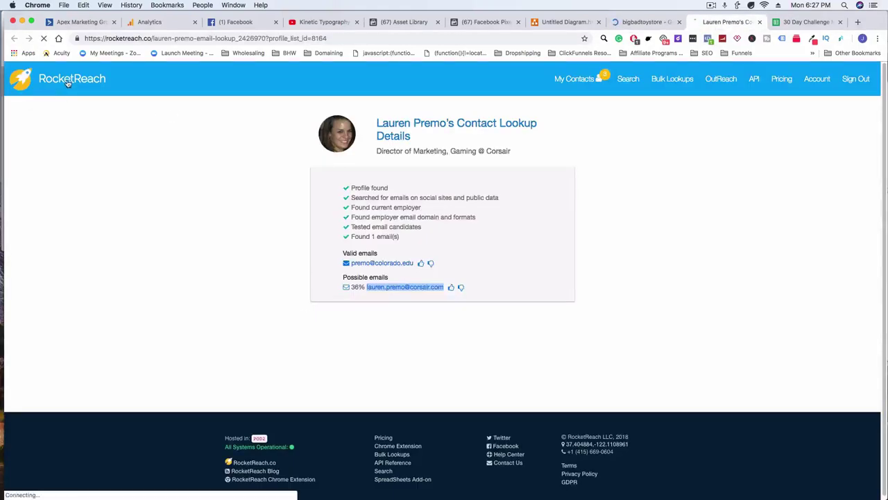
pyautogui.click(671, 23)
pyautogui.click(136, 236)
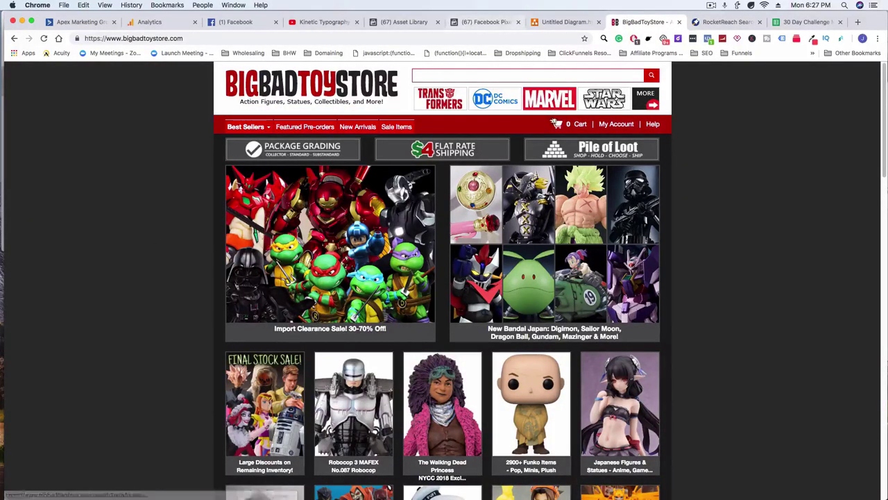
# Open the contact page linked in the BigBadToyStore site's footer
pyautogui.scroll(-5, 477, 220)
pyautogui.scroll(-15, 477, 221)
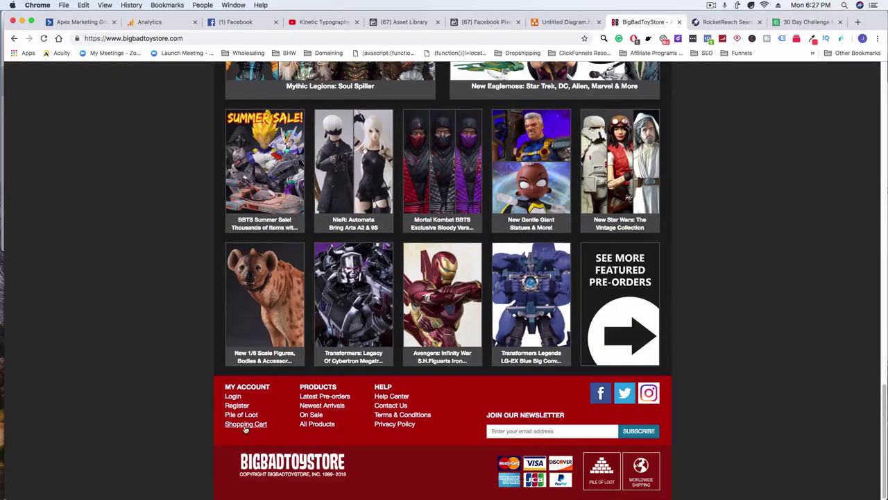
pyautogui.click(392, 407)
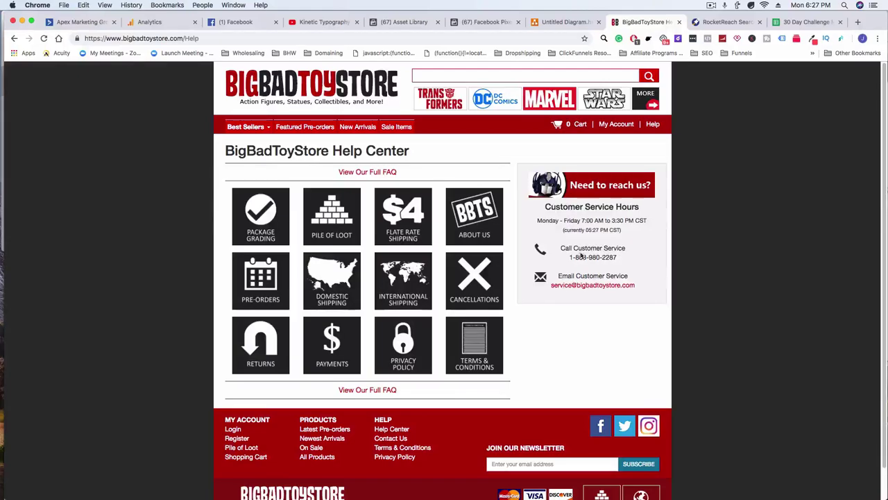
# Copy the customer service email from the BigBadToyStore help page into the Email cell of the Big BadToy Store row in the sheet
pyautogui.scroll(-1, 465, 380)
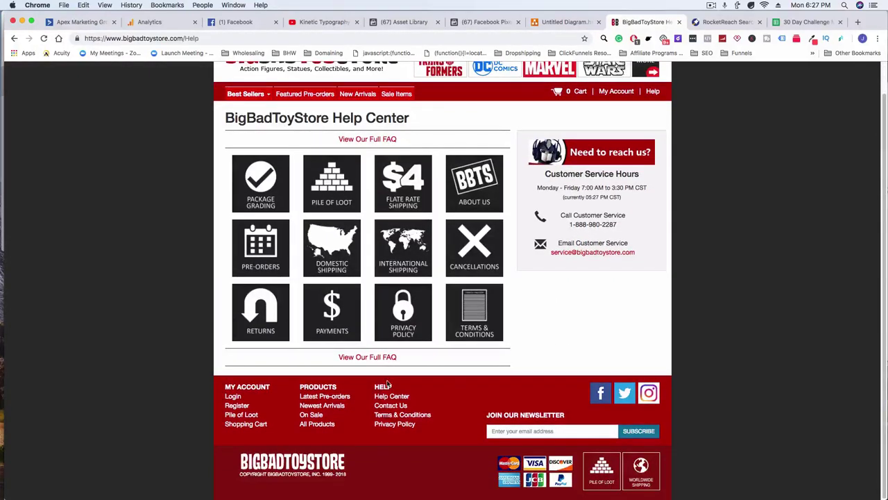
pyautogui.click(392, 401)
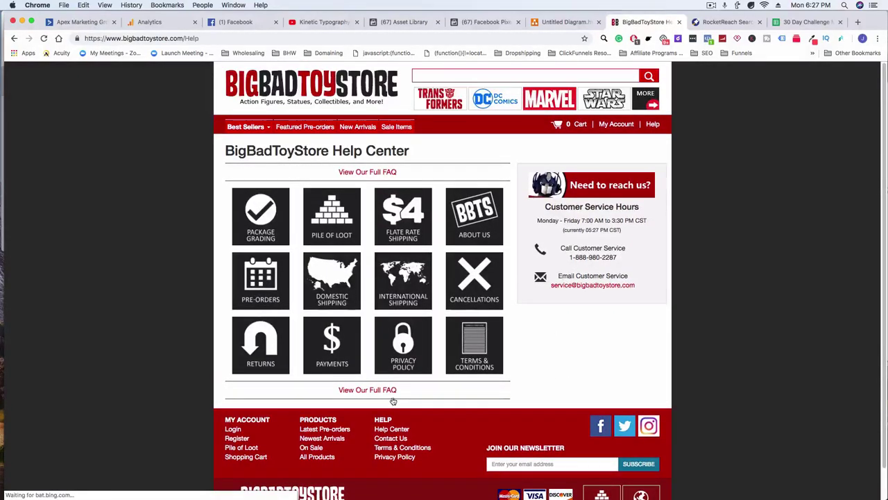
pyautogui.rightClick(597, 287)
pyautogui.click(636, 332)
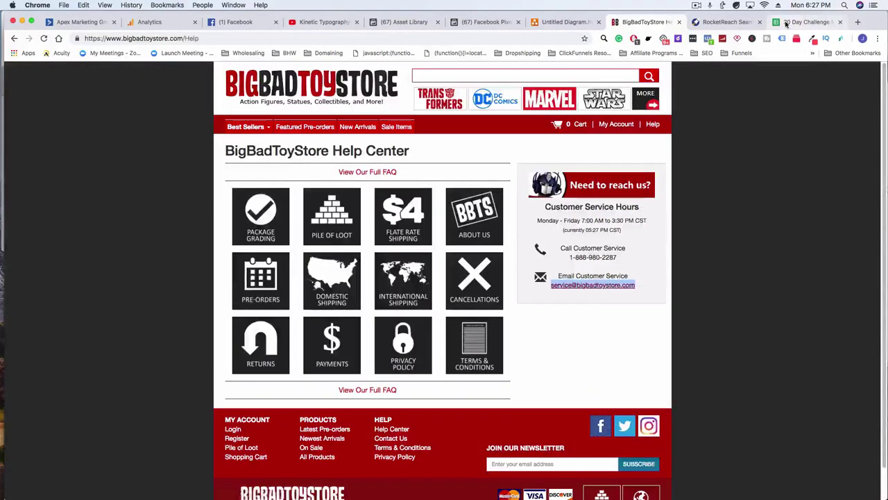
pyautogui.click(805, 22)
pyautogui.click(291, 273)
pyautogui.click(363, 262)
pyautogui.click(332, 264)
pyautogui.click(355, 264)
pyautogui.hotkey('ctrl', 'v')
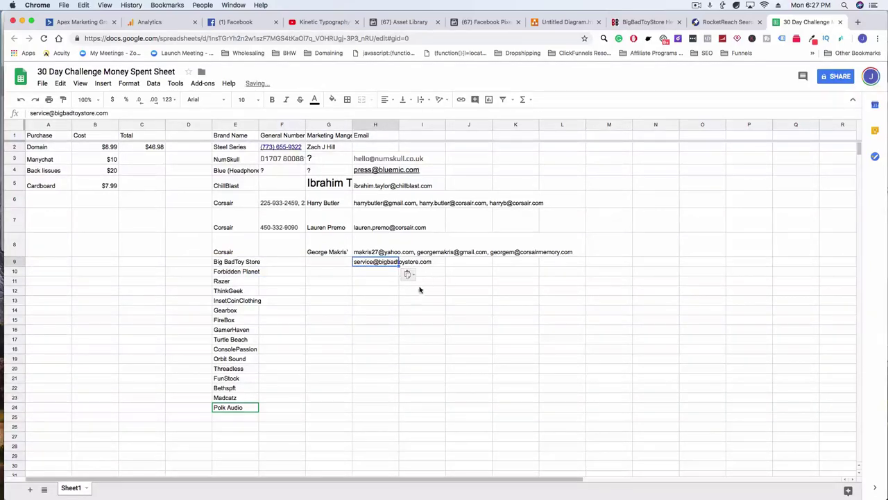
pyautogui.click(393, 300)
# Copy the customer service phone number from the BigBadToyStore help page into the General Number cell of row 8 in the sheet
pyautogui.click(708, 22)
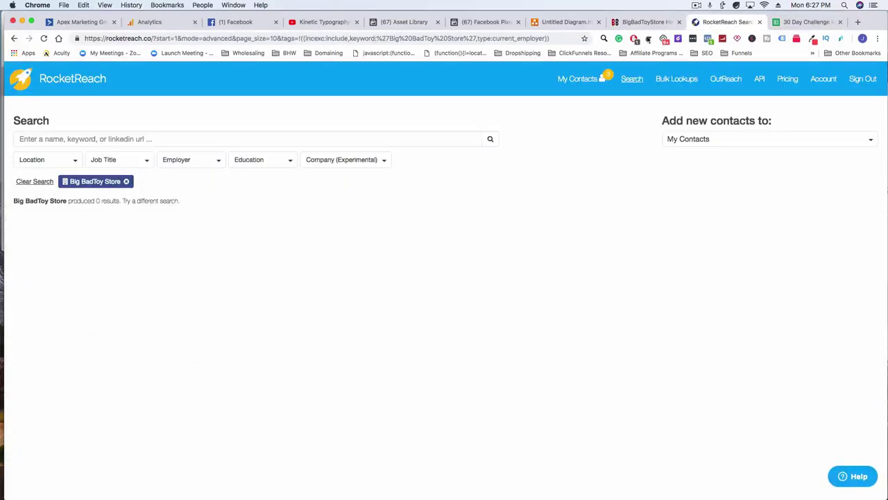
pyautogui.click(628, 21)
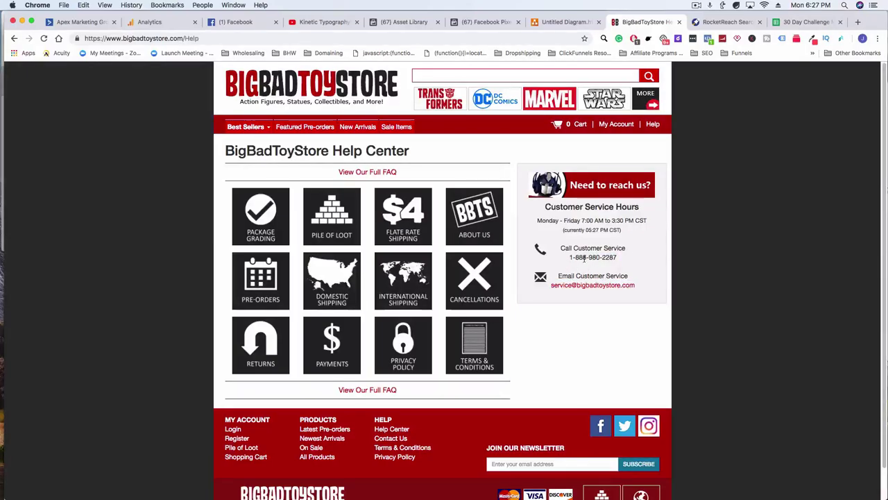
pyautogui.moveTo(569, 257); pyautogui.dragTo(618, 258)
pyautogui.click(790, 23)
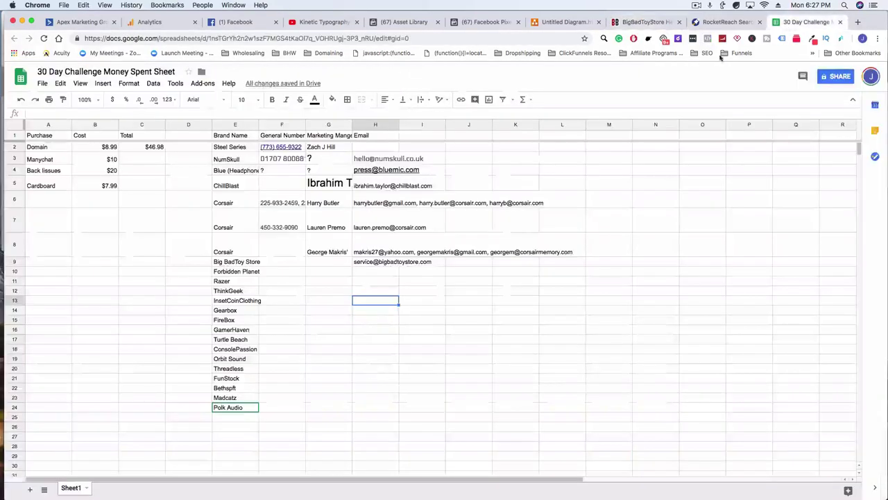
pyautogui.click(291, 247)
pyautogui.hotkey('ctrl', 'v')
pyautogui.click(291, 301)
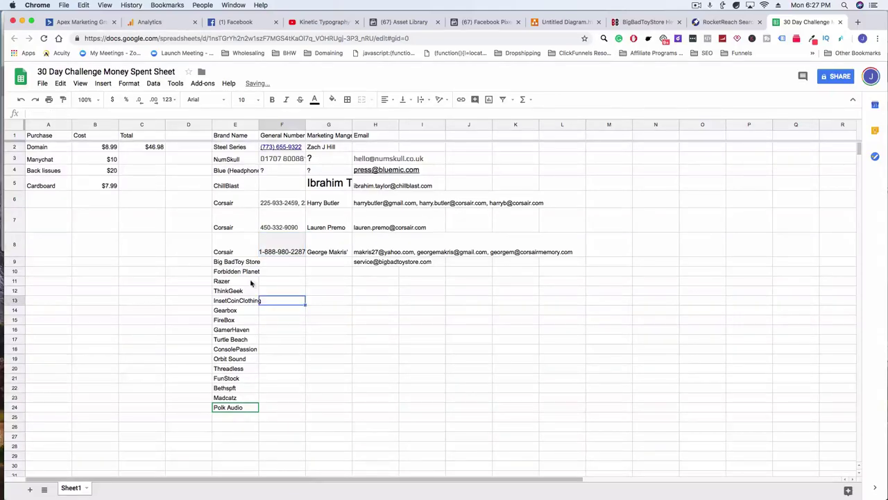
# Move the phone number from row 8 to the General Number cell of the Big BadToy Store row
pyautogui.click(281, 249)
pyautogui.press('super+x')
pyautogui.click(276, 263)
pyautogui.press('super+v')
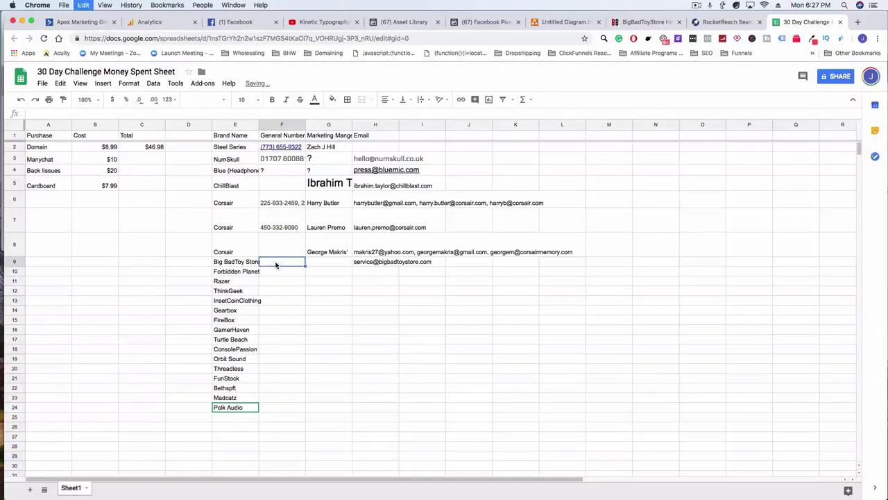
pyautogui.click(253, 274)
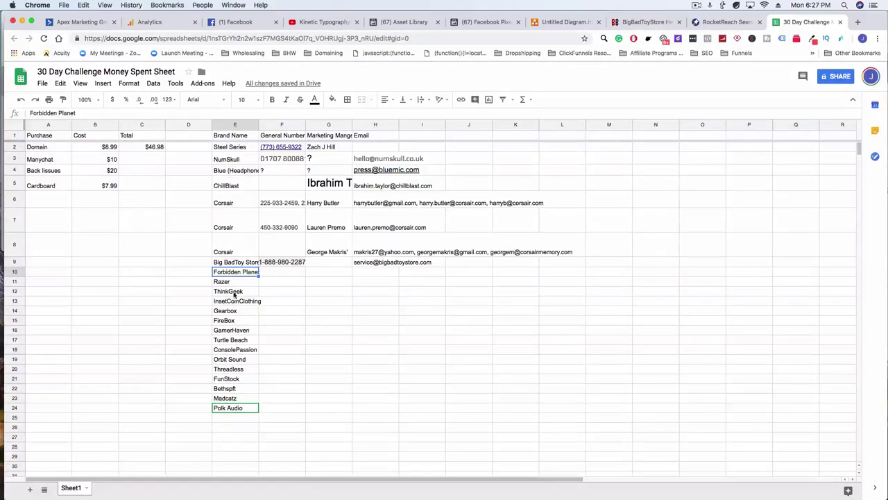
pyautogui.click(303, 363)
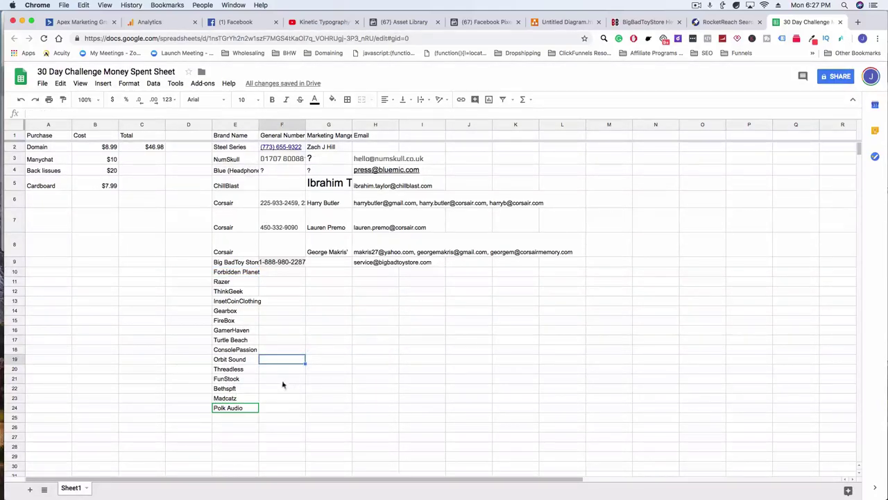
pyautogui.click(336, 311)
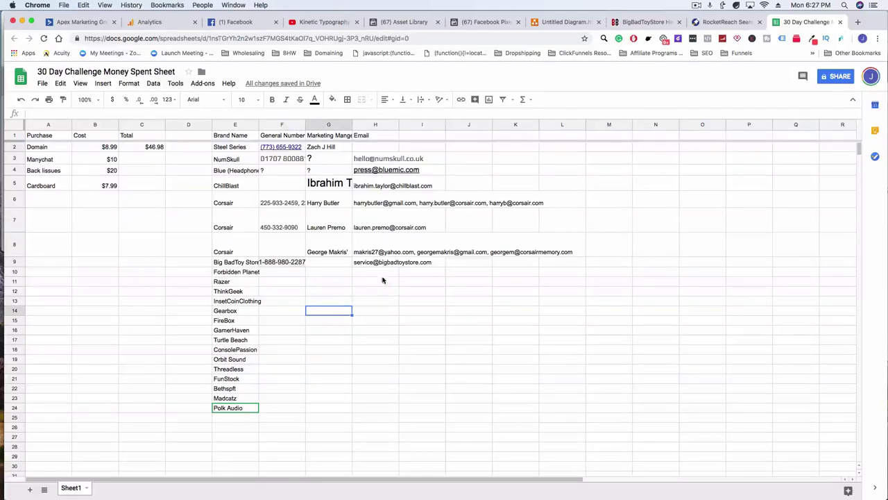
pyautogui.click(268, 273)
pyautogui.click(267, 290)
pyautogui.click(271, 320)
pyautogui.click(282, 369)
pyautogui.click(282, 398)
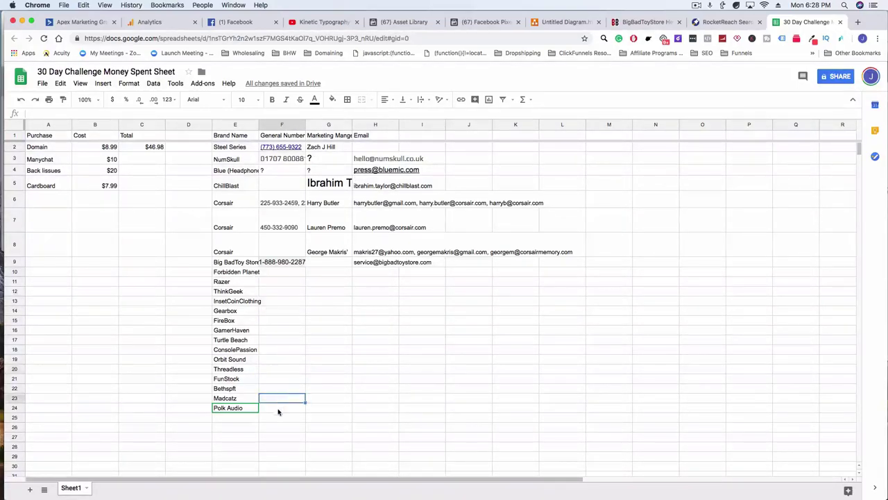
pyautogui.moveTo(280, 401); pyautogui.dragTo(493, 393)
pyautogui.click(479, 378)
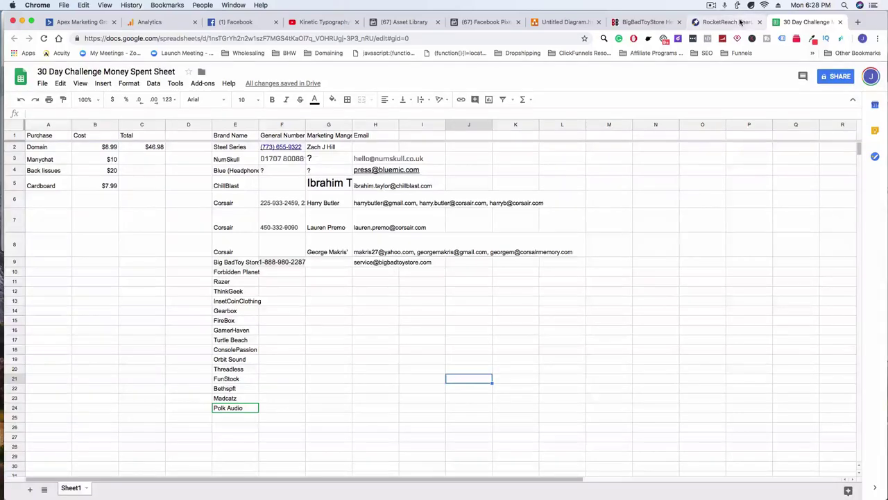
# Return to the RocketReach search page with the Big BadToy Store employer filter
pyautogui.click(740, 22)
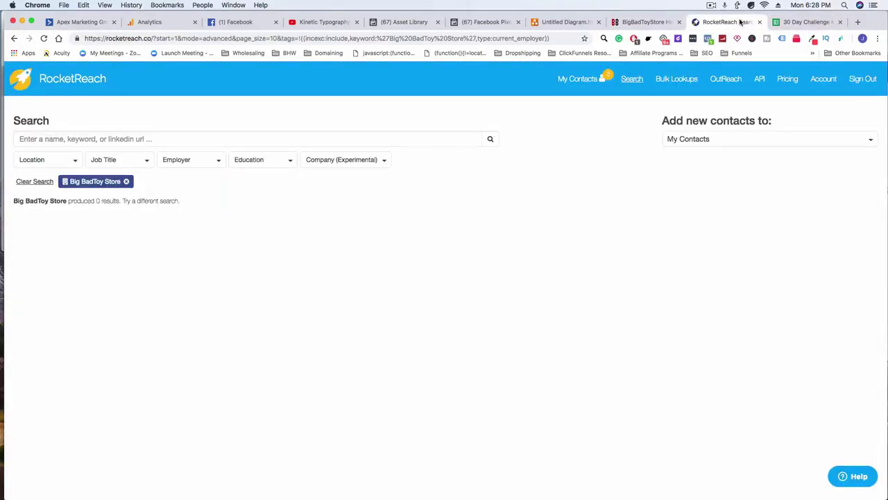